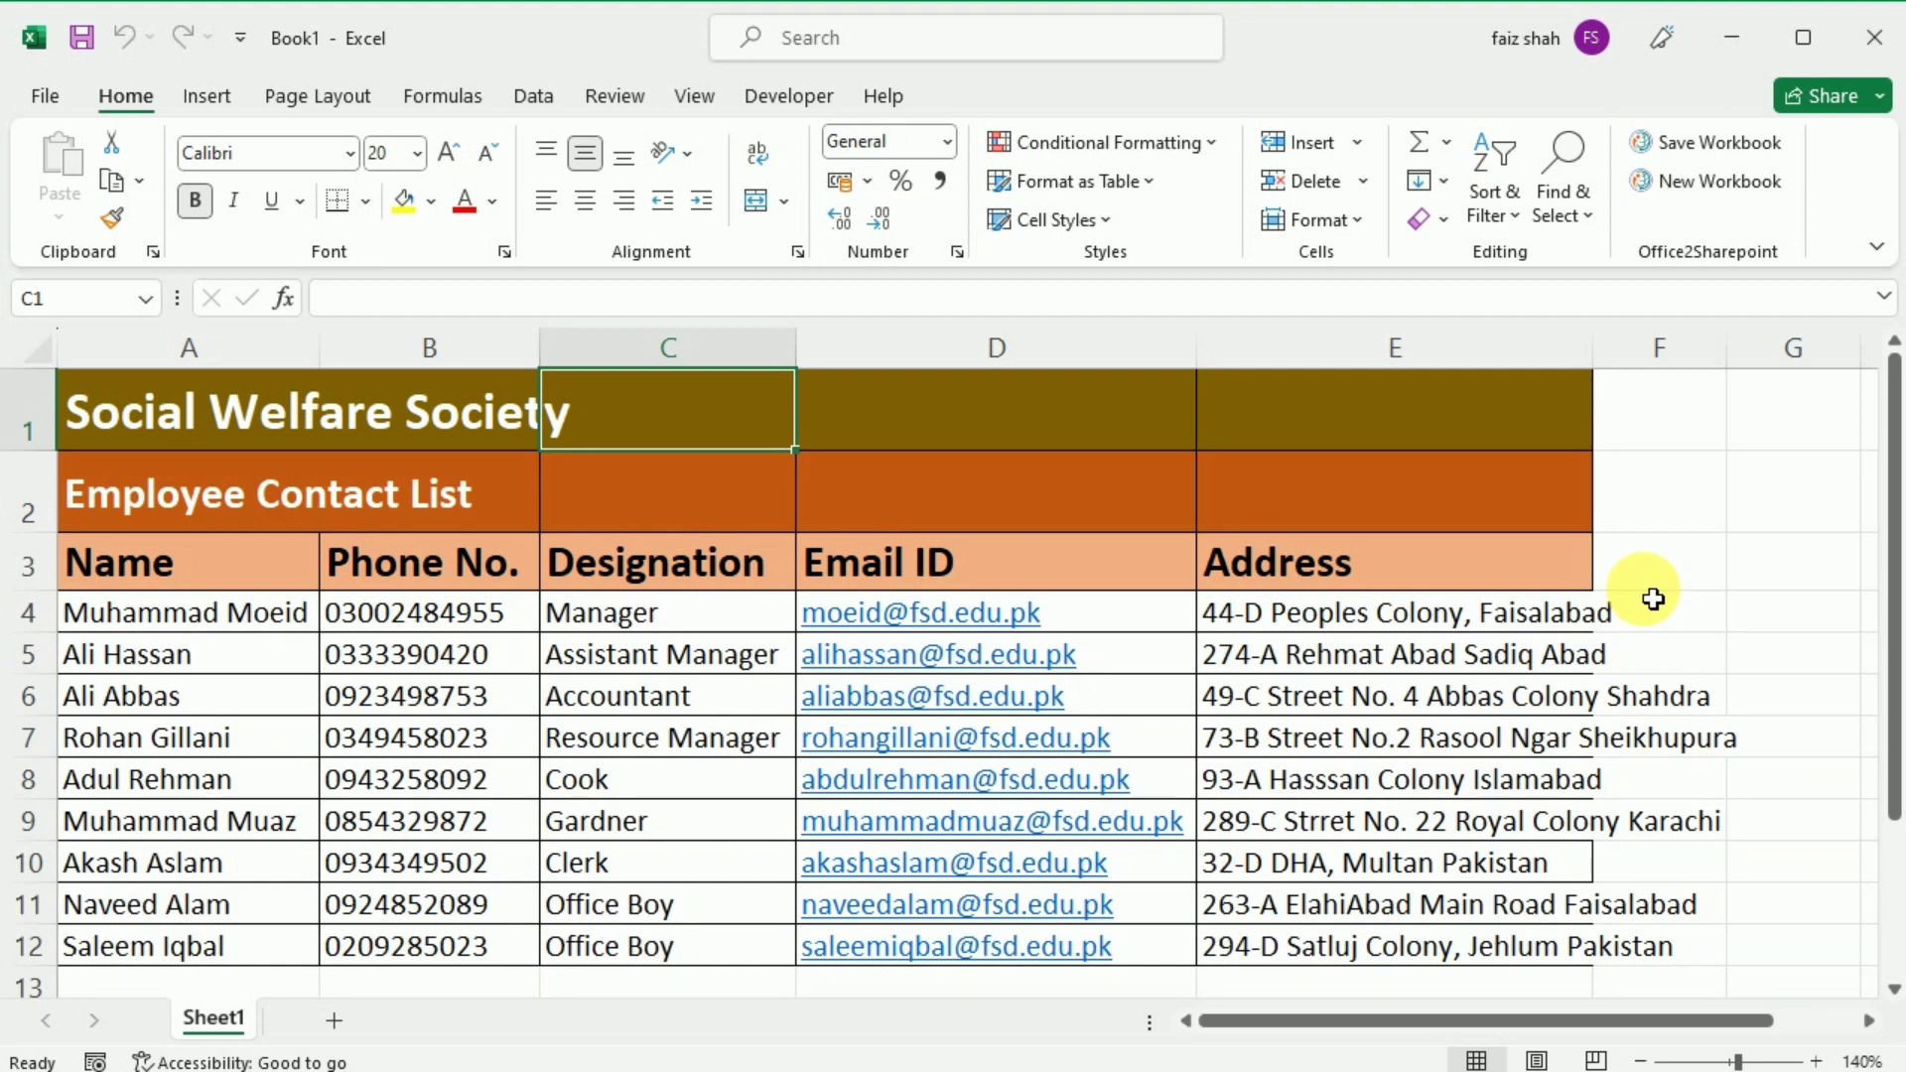
Try wrapping the text in the Address cells E3:E12 and turn the wrapping back off.
drag(1479, 586, 1479, 588)
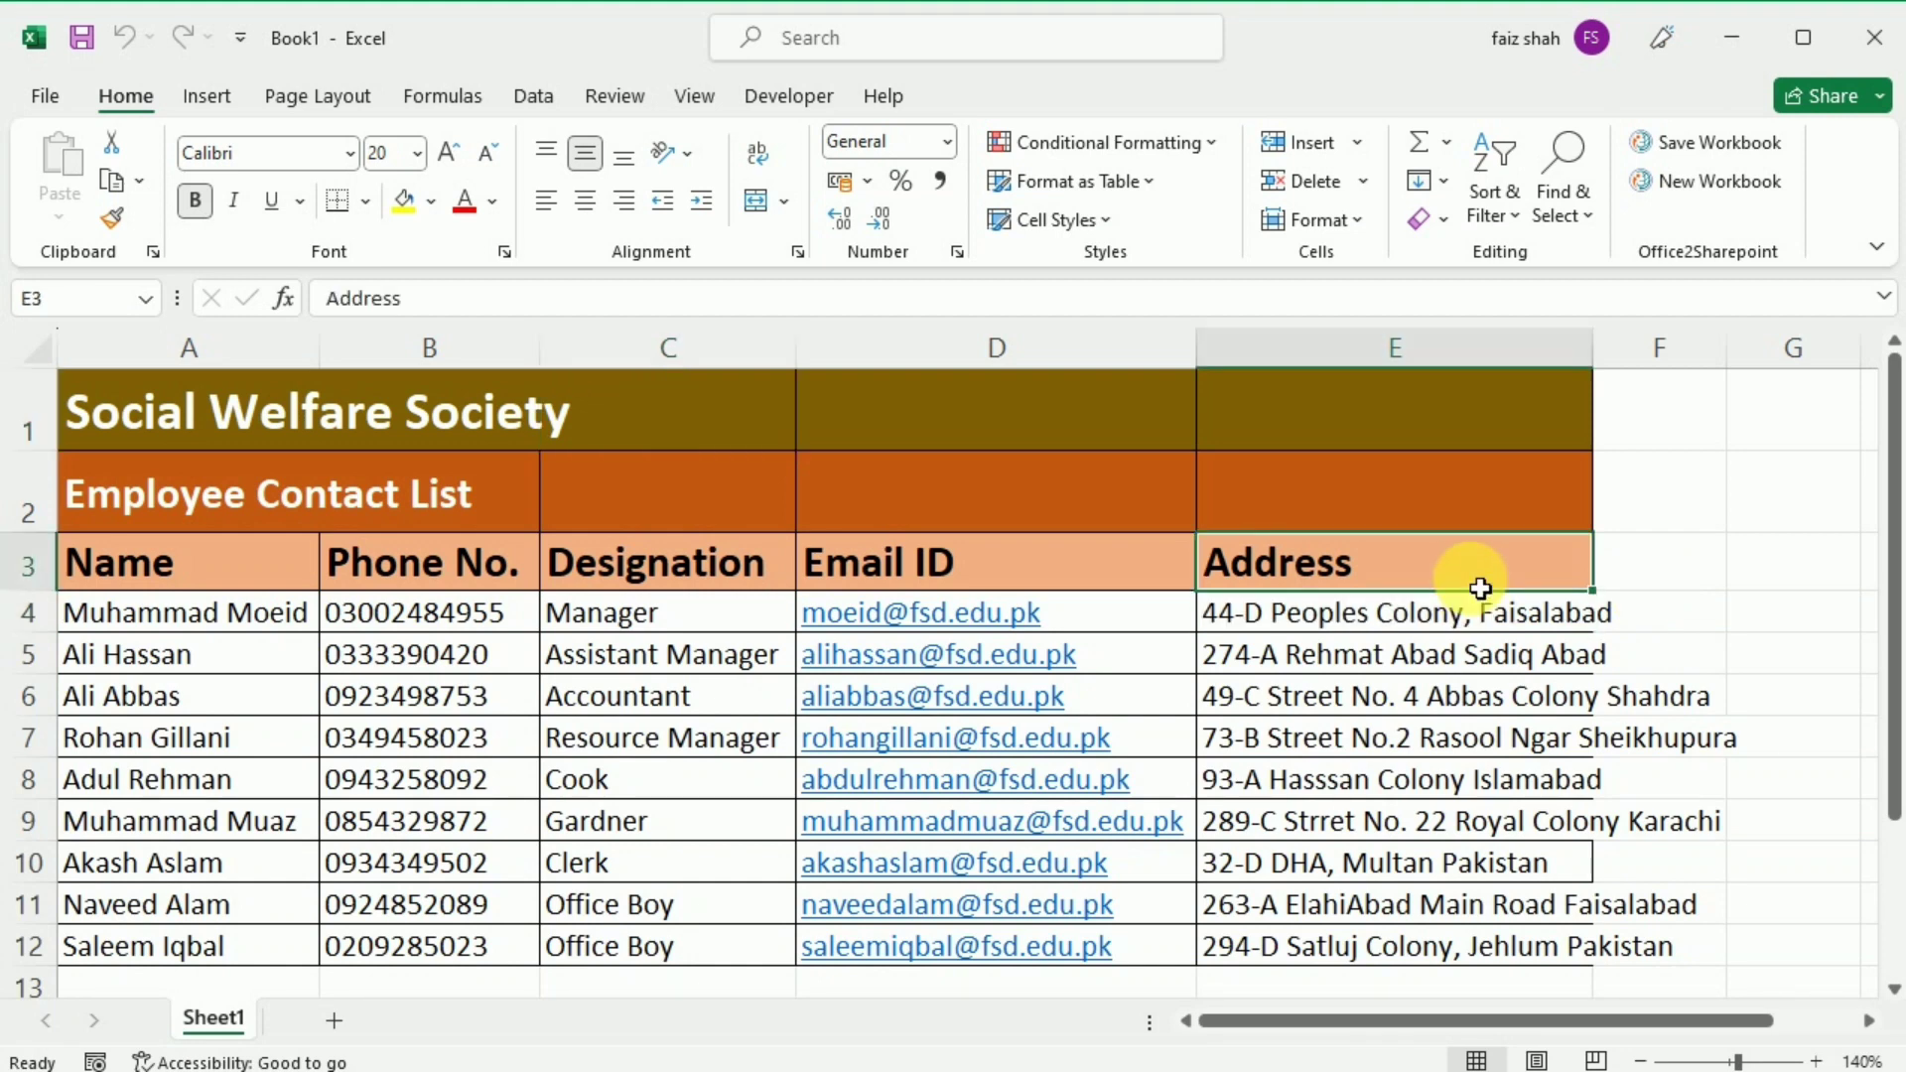
drag(1479, 587, 1516, 937)
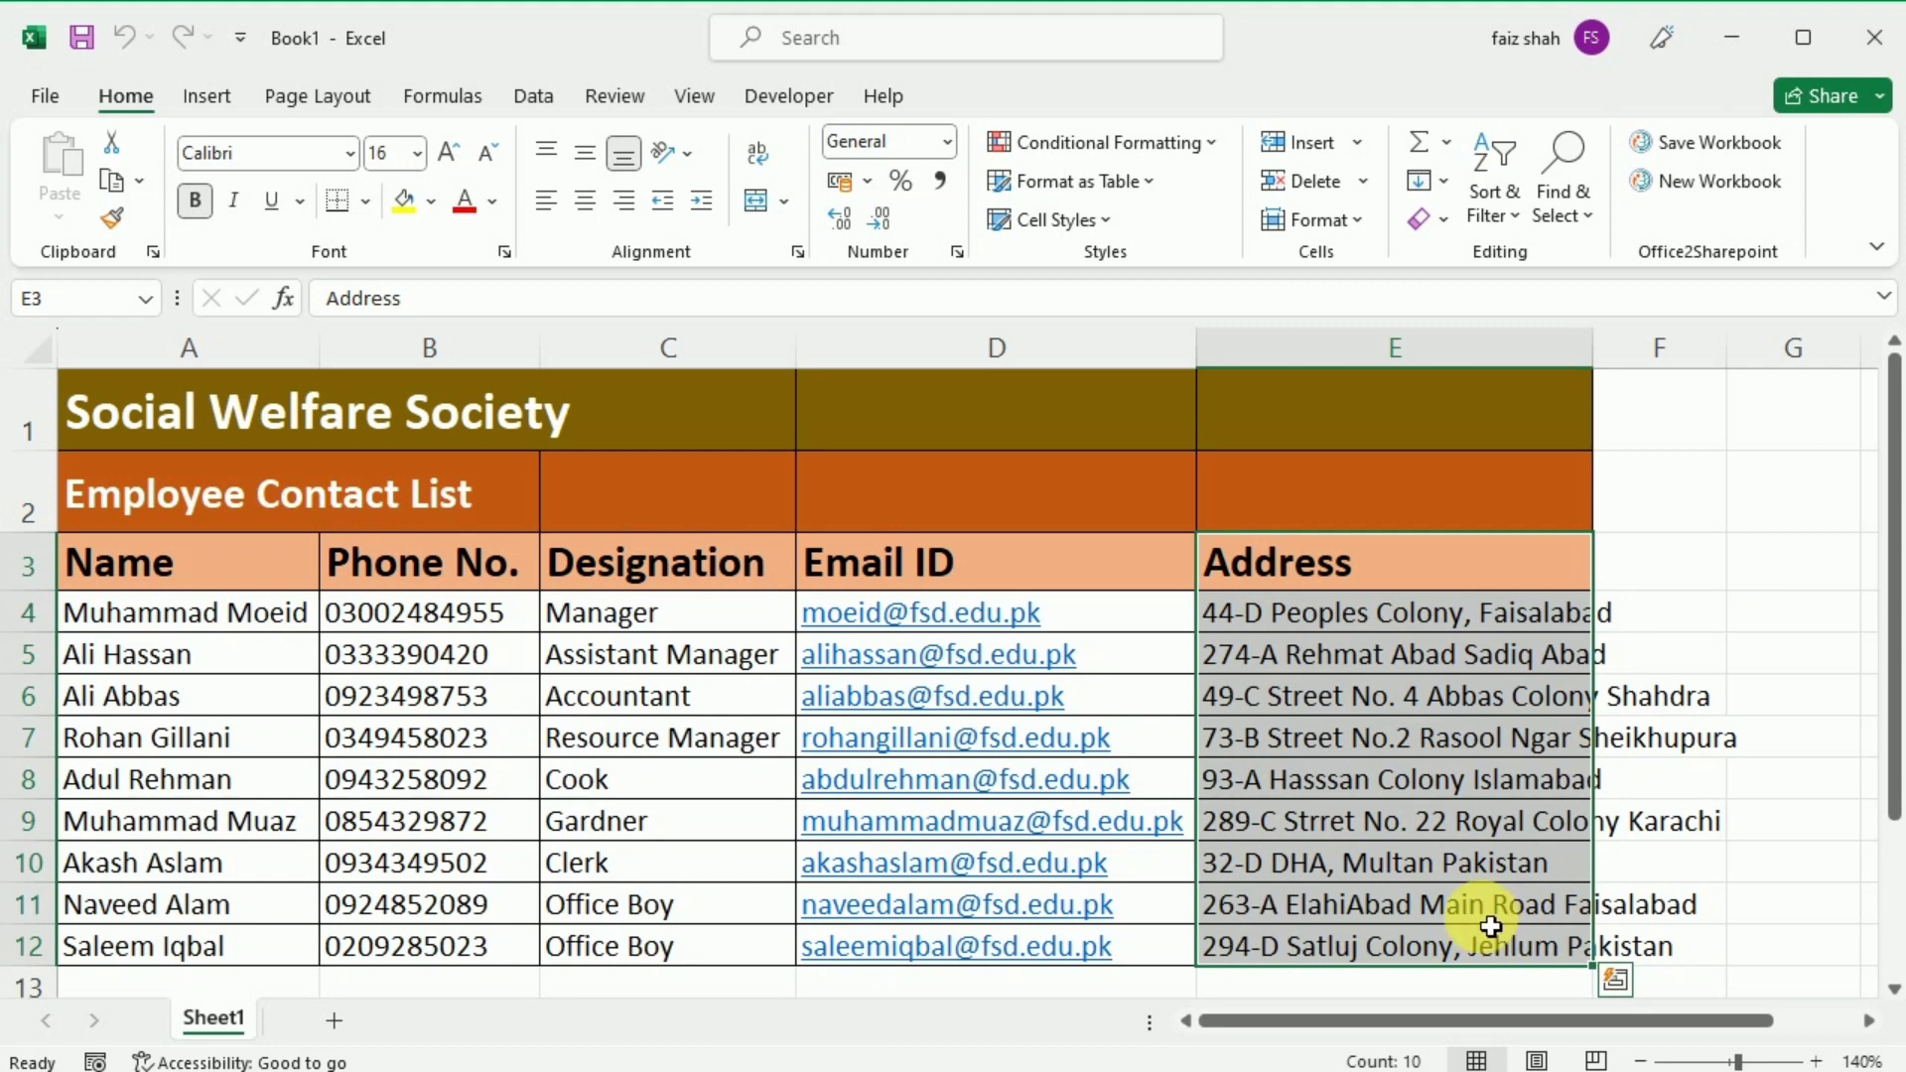
click(756, 157)
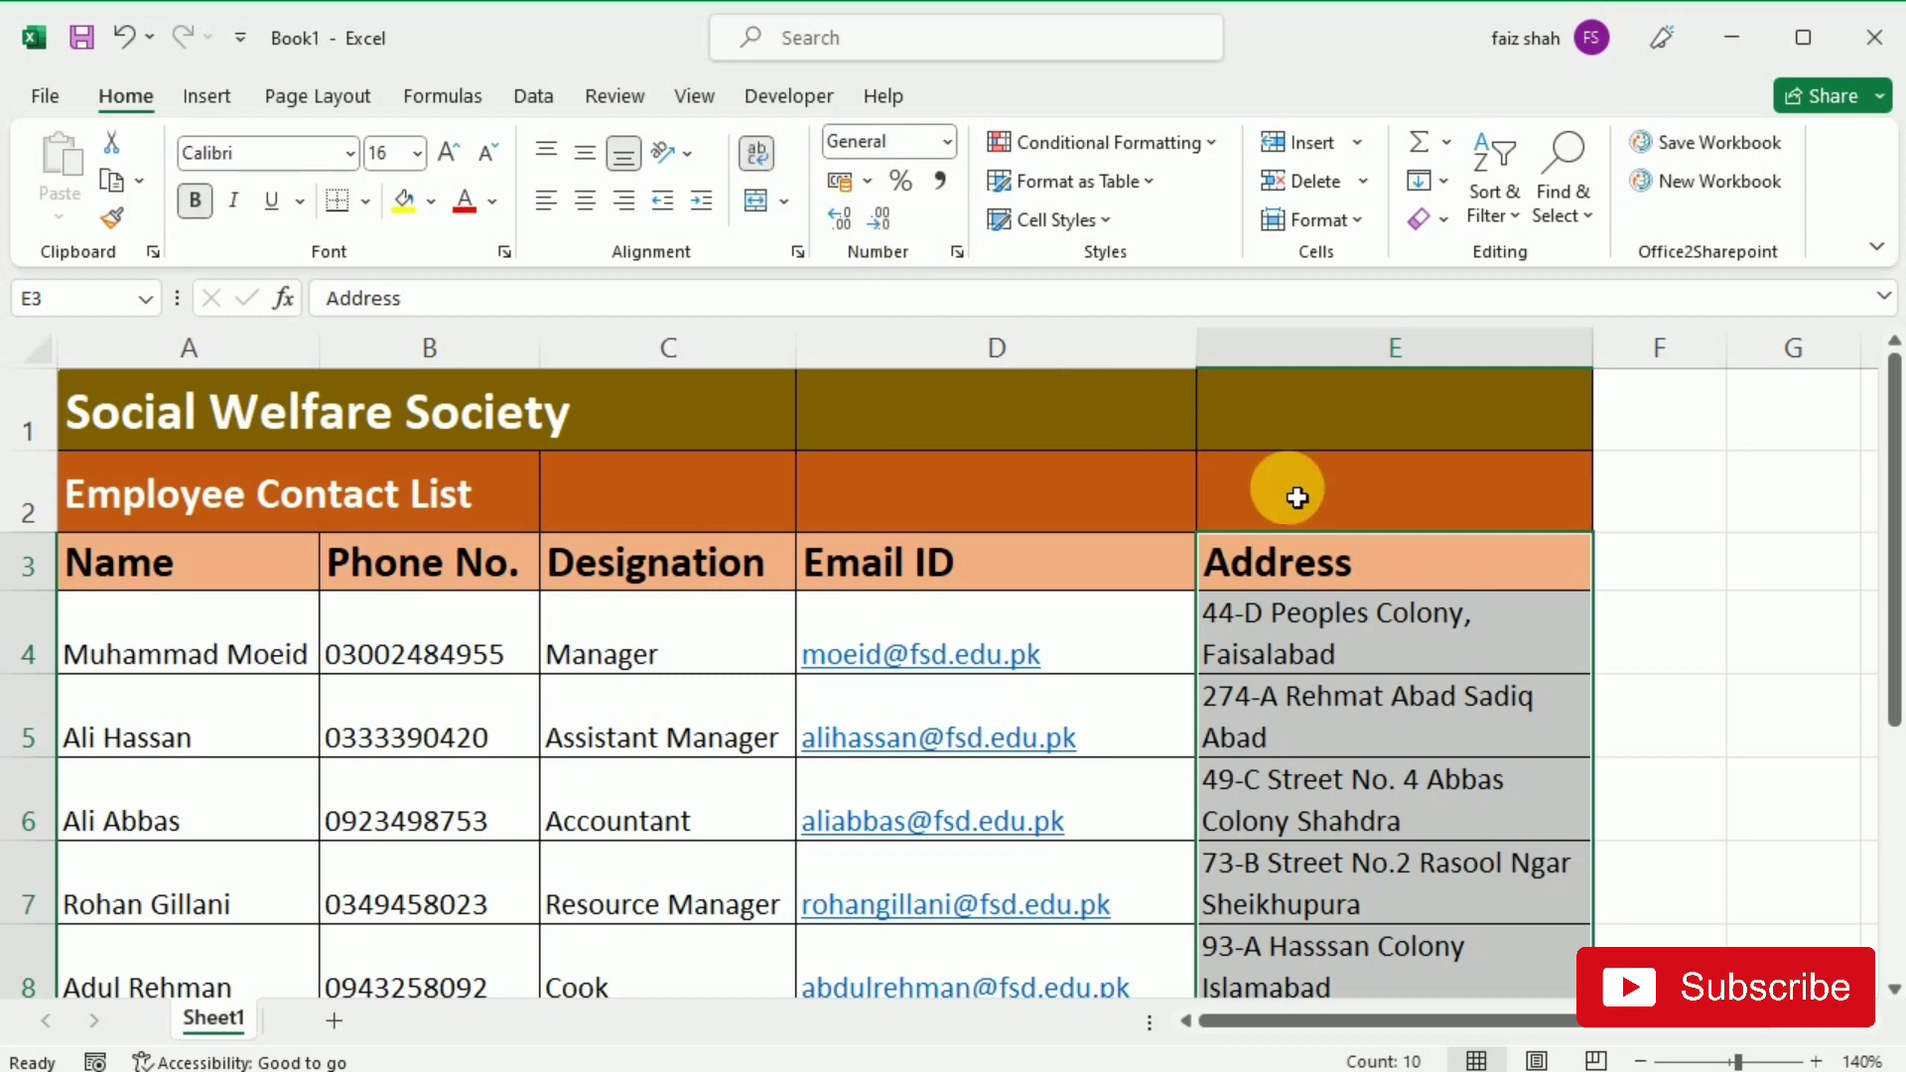
click(755, 159)
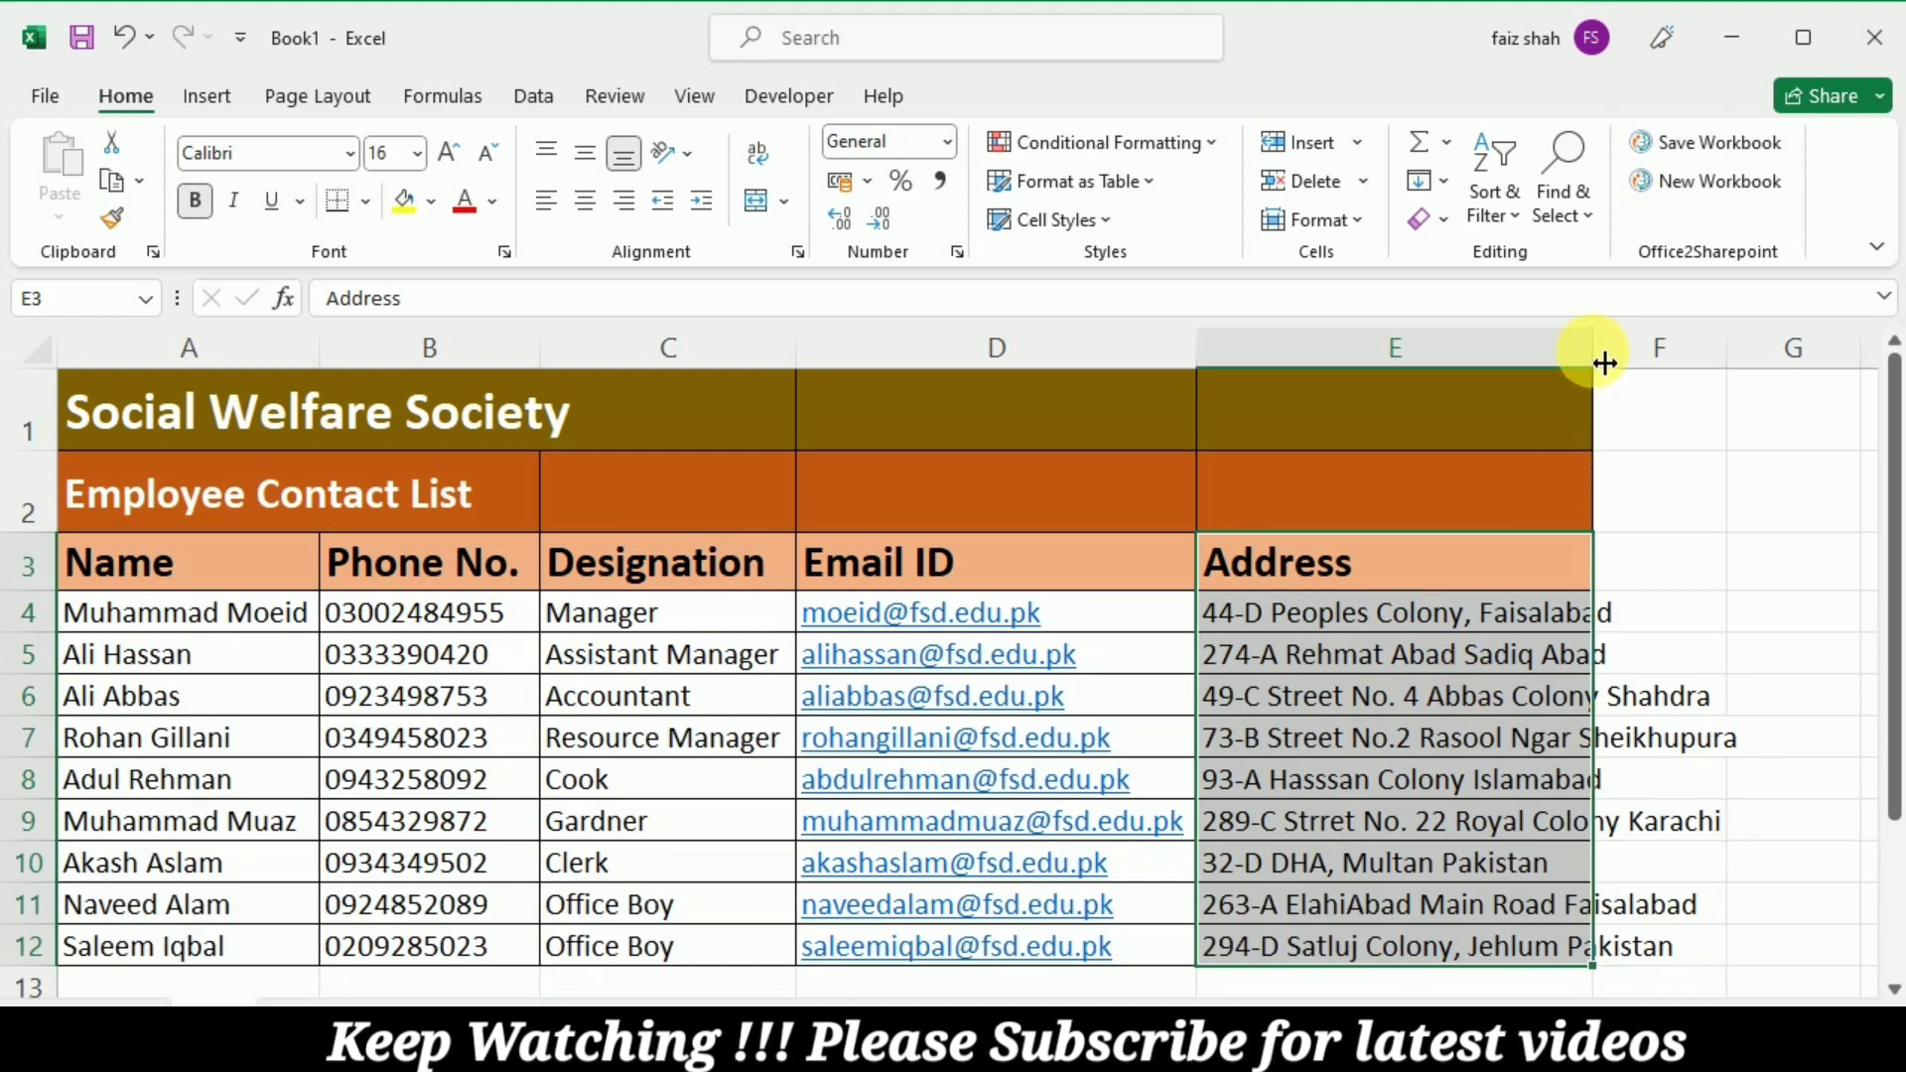
AutoFit the width of column E to its longest address.
double_click(1594, 363)
click(1678, 654)
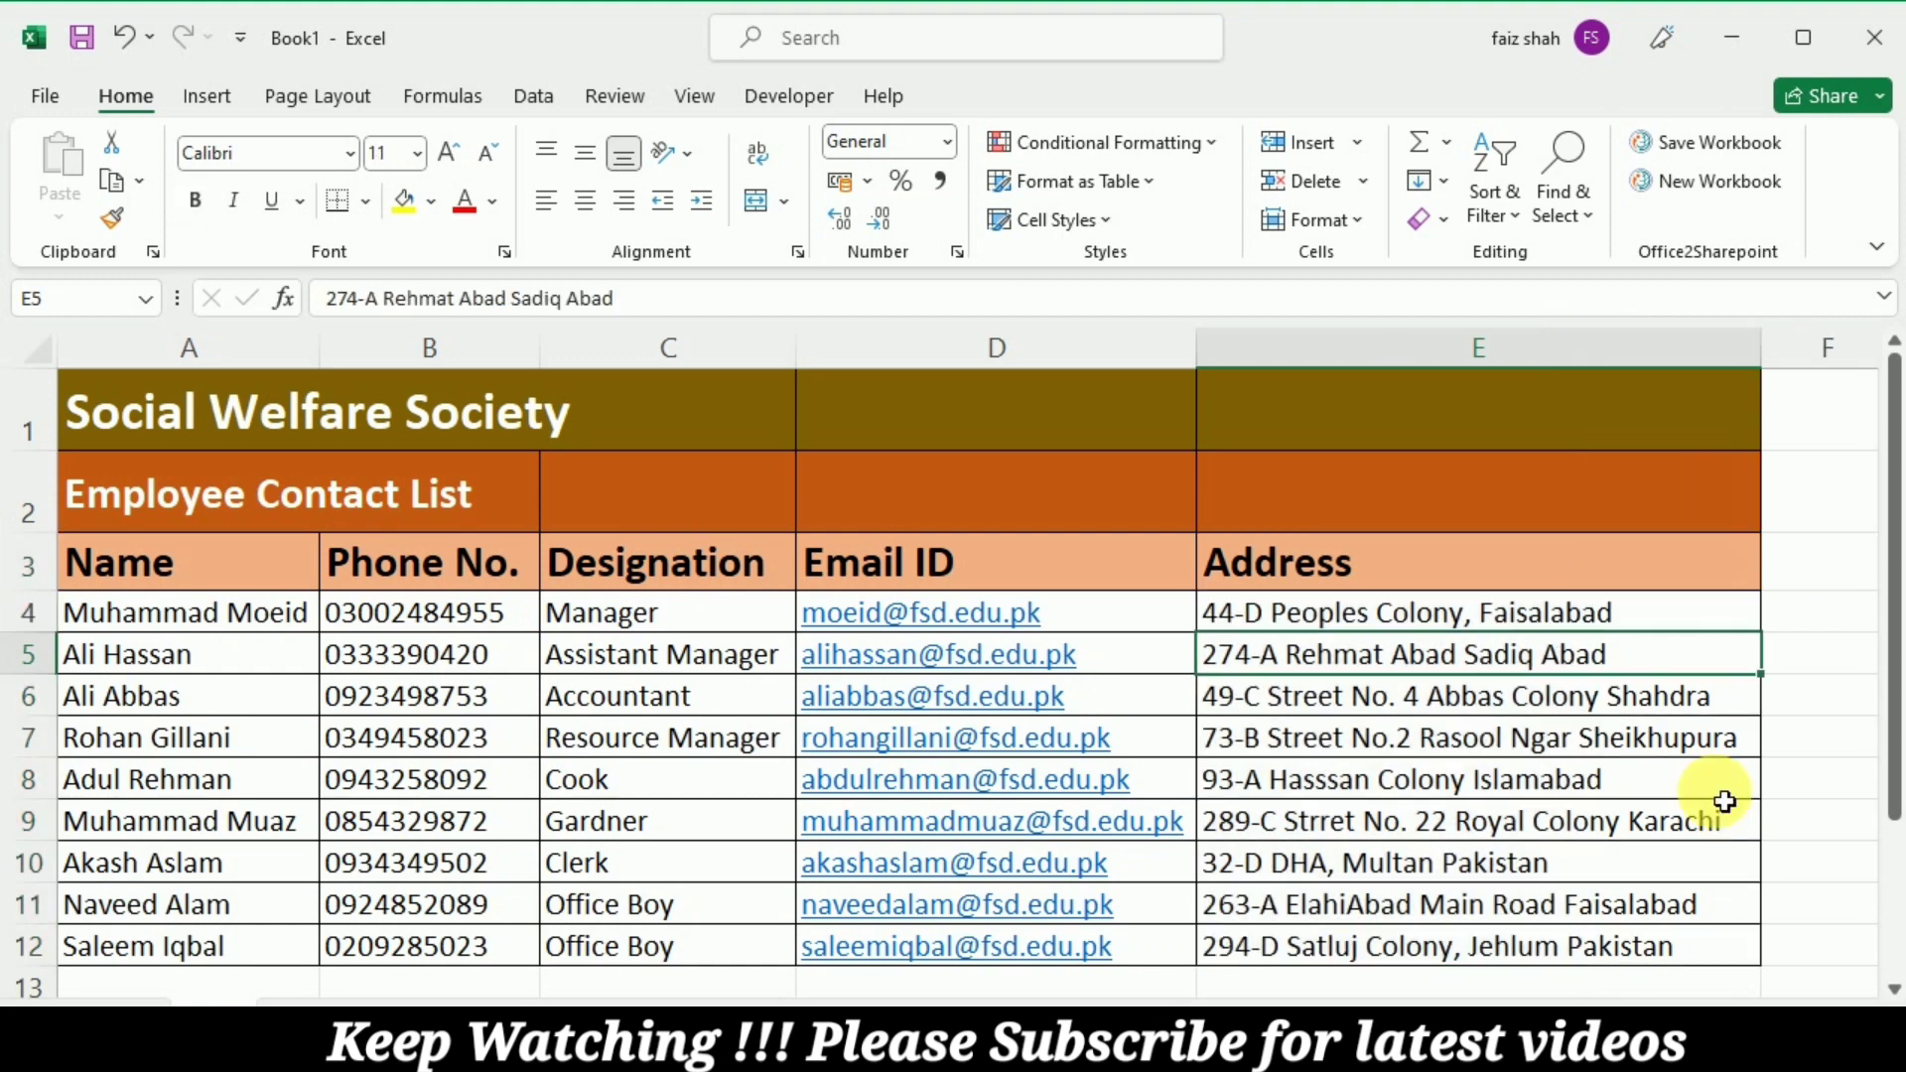
click(1718, 864)
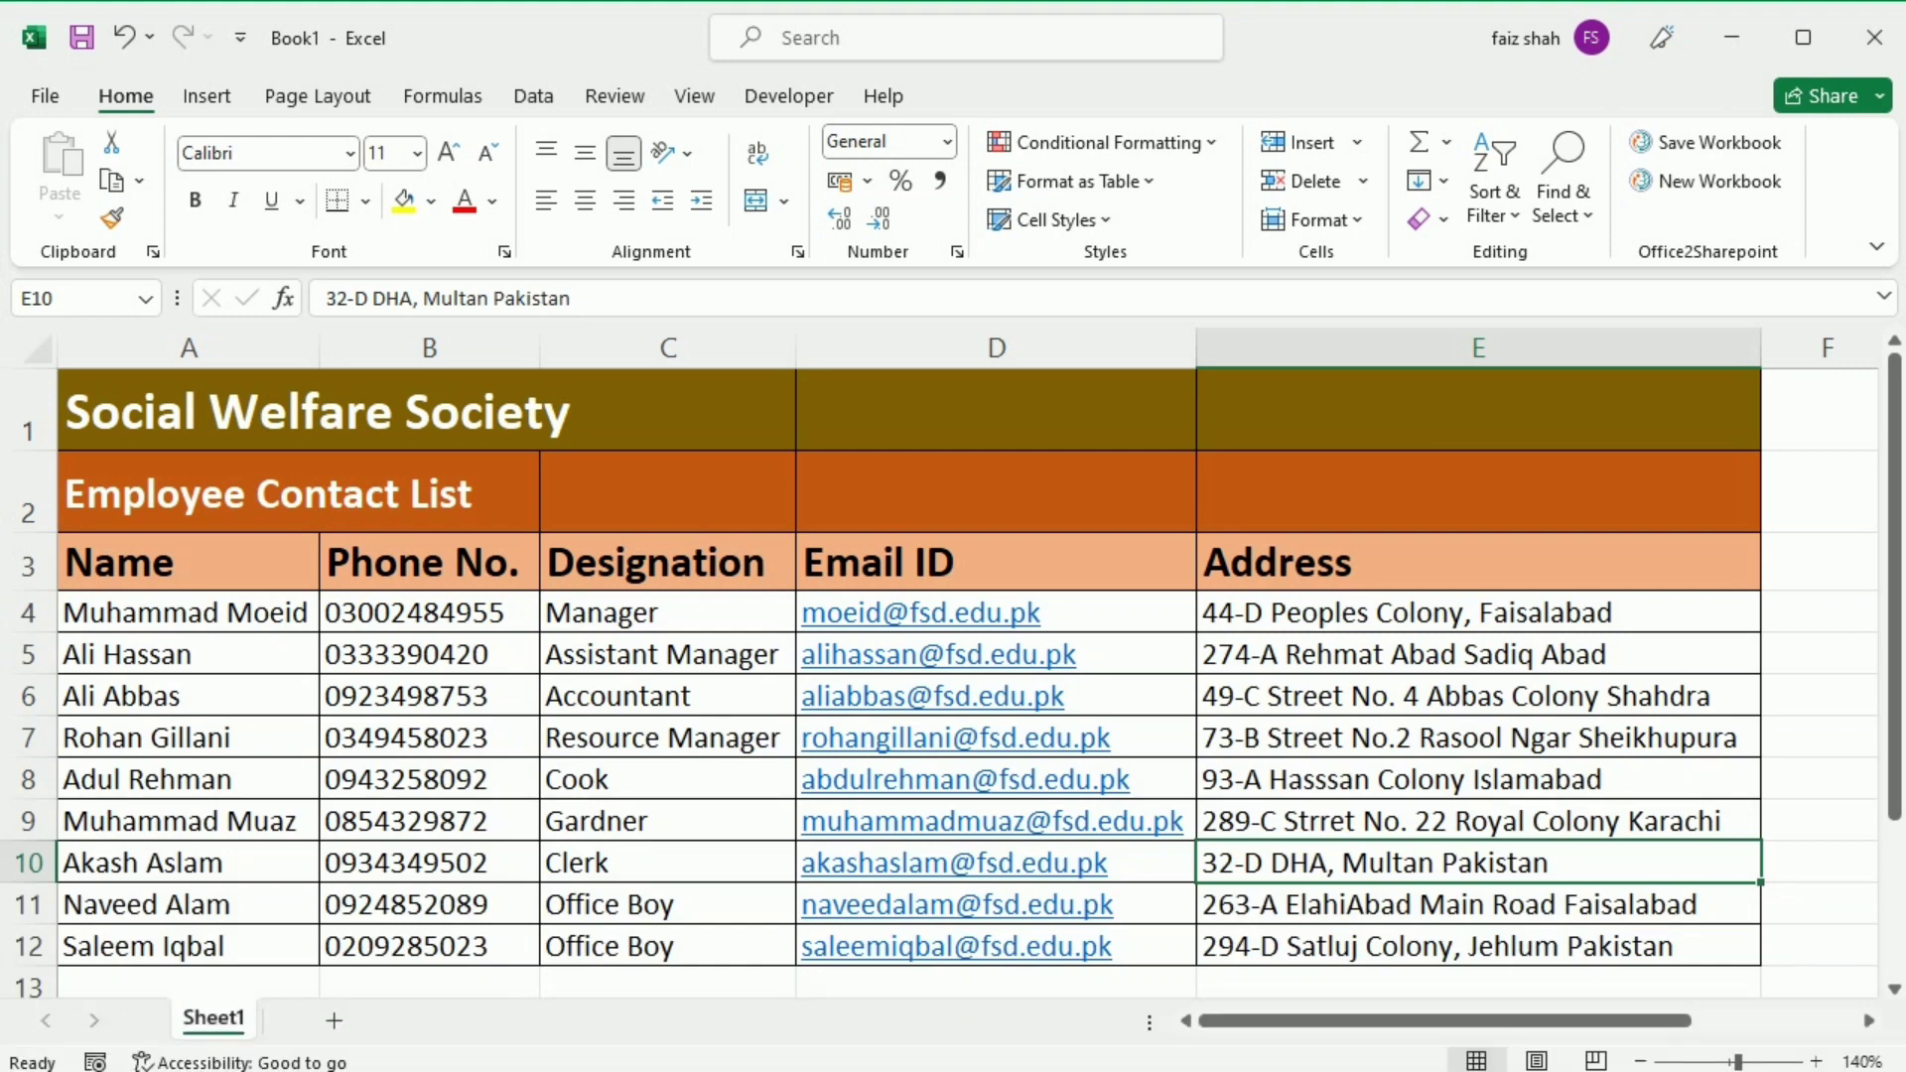
Try Merge & Center on the title cells A1:E1 and undo the merge.
click(190, 422)
drag(190, 422, 1377, 442)
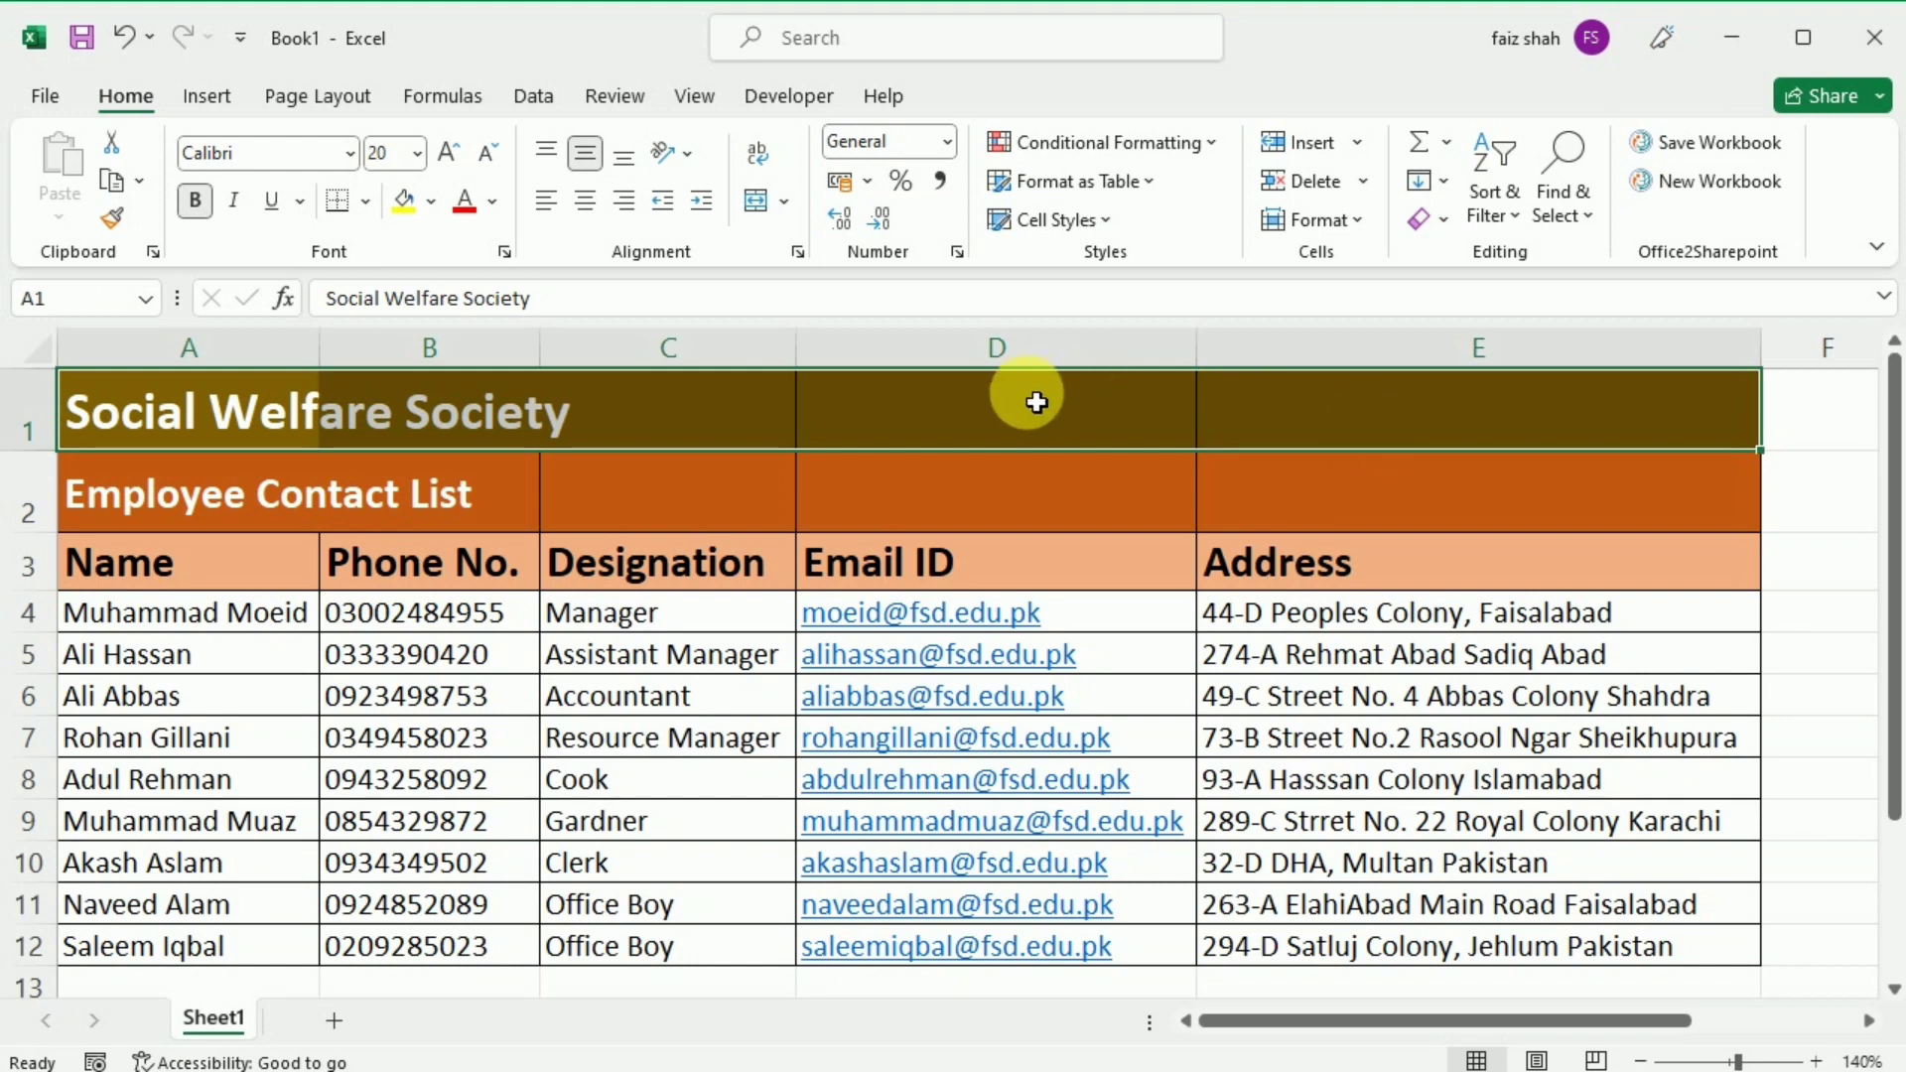
click(756, 205)
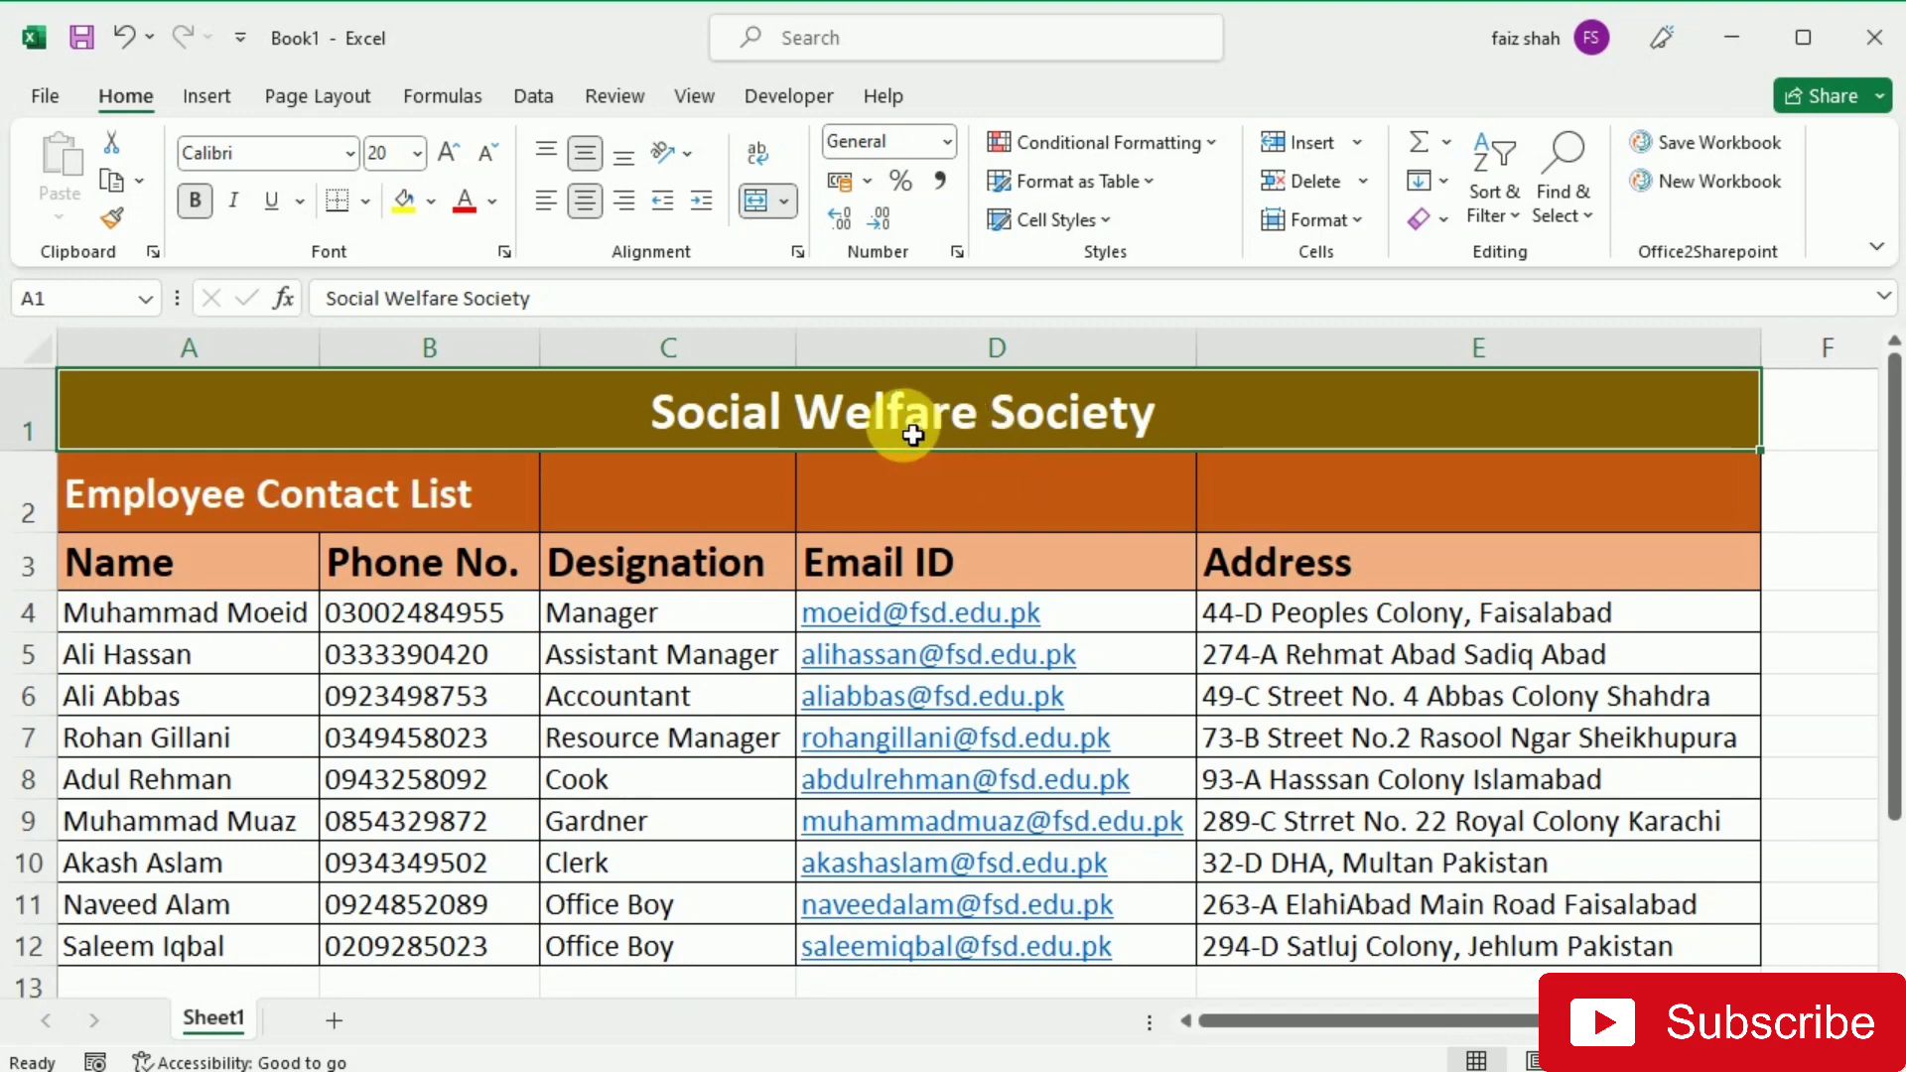
key(ctrl+z)
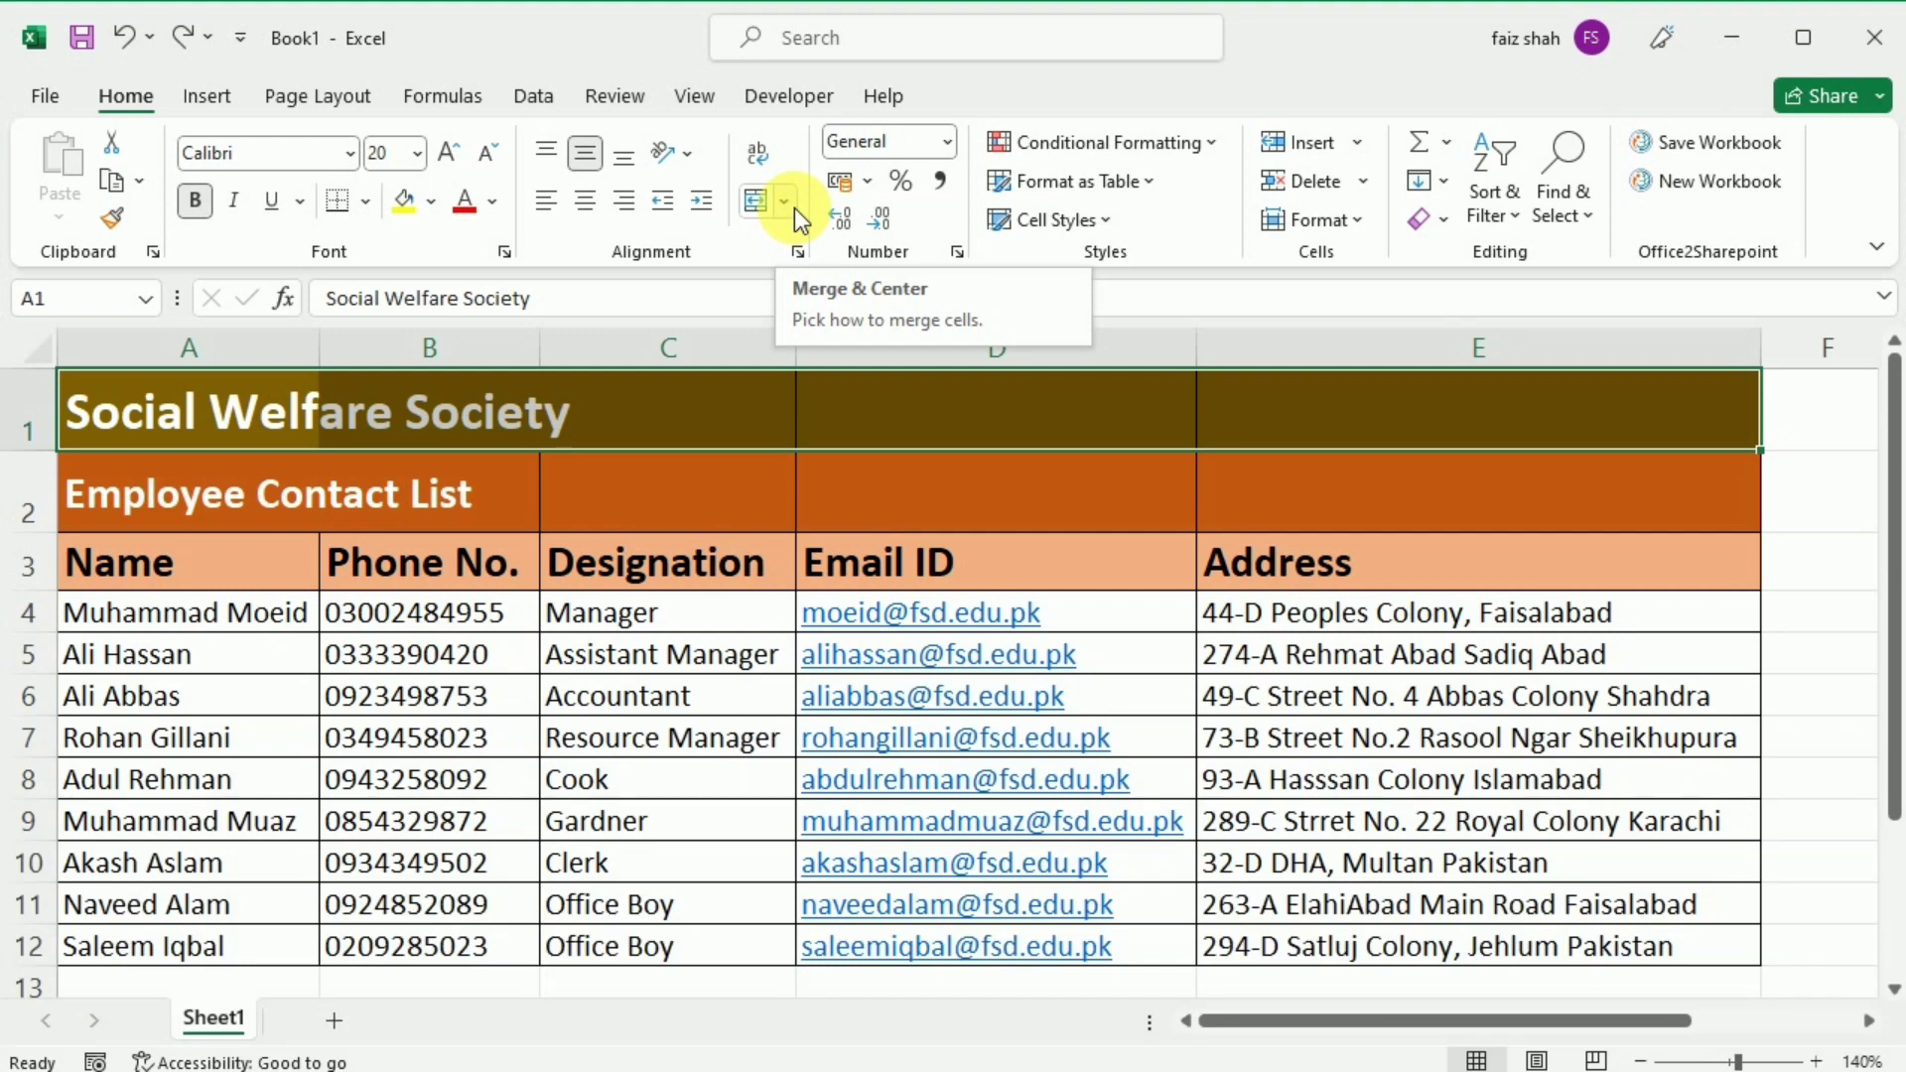
Merge the title and subtitle cells A1:E2 row by row with Merge Across.
click(794, 206)
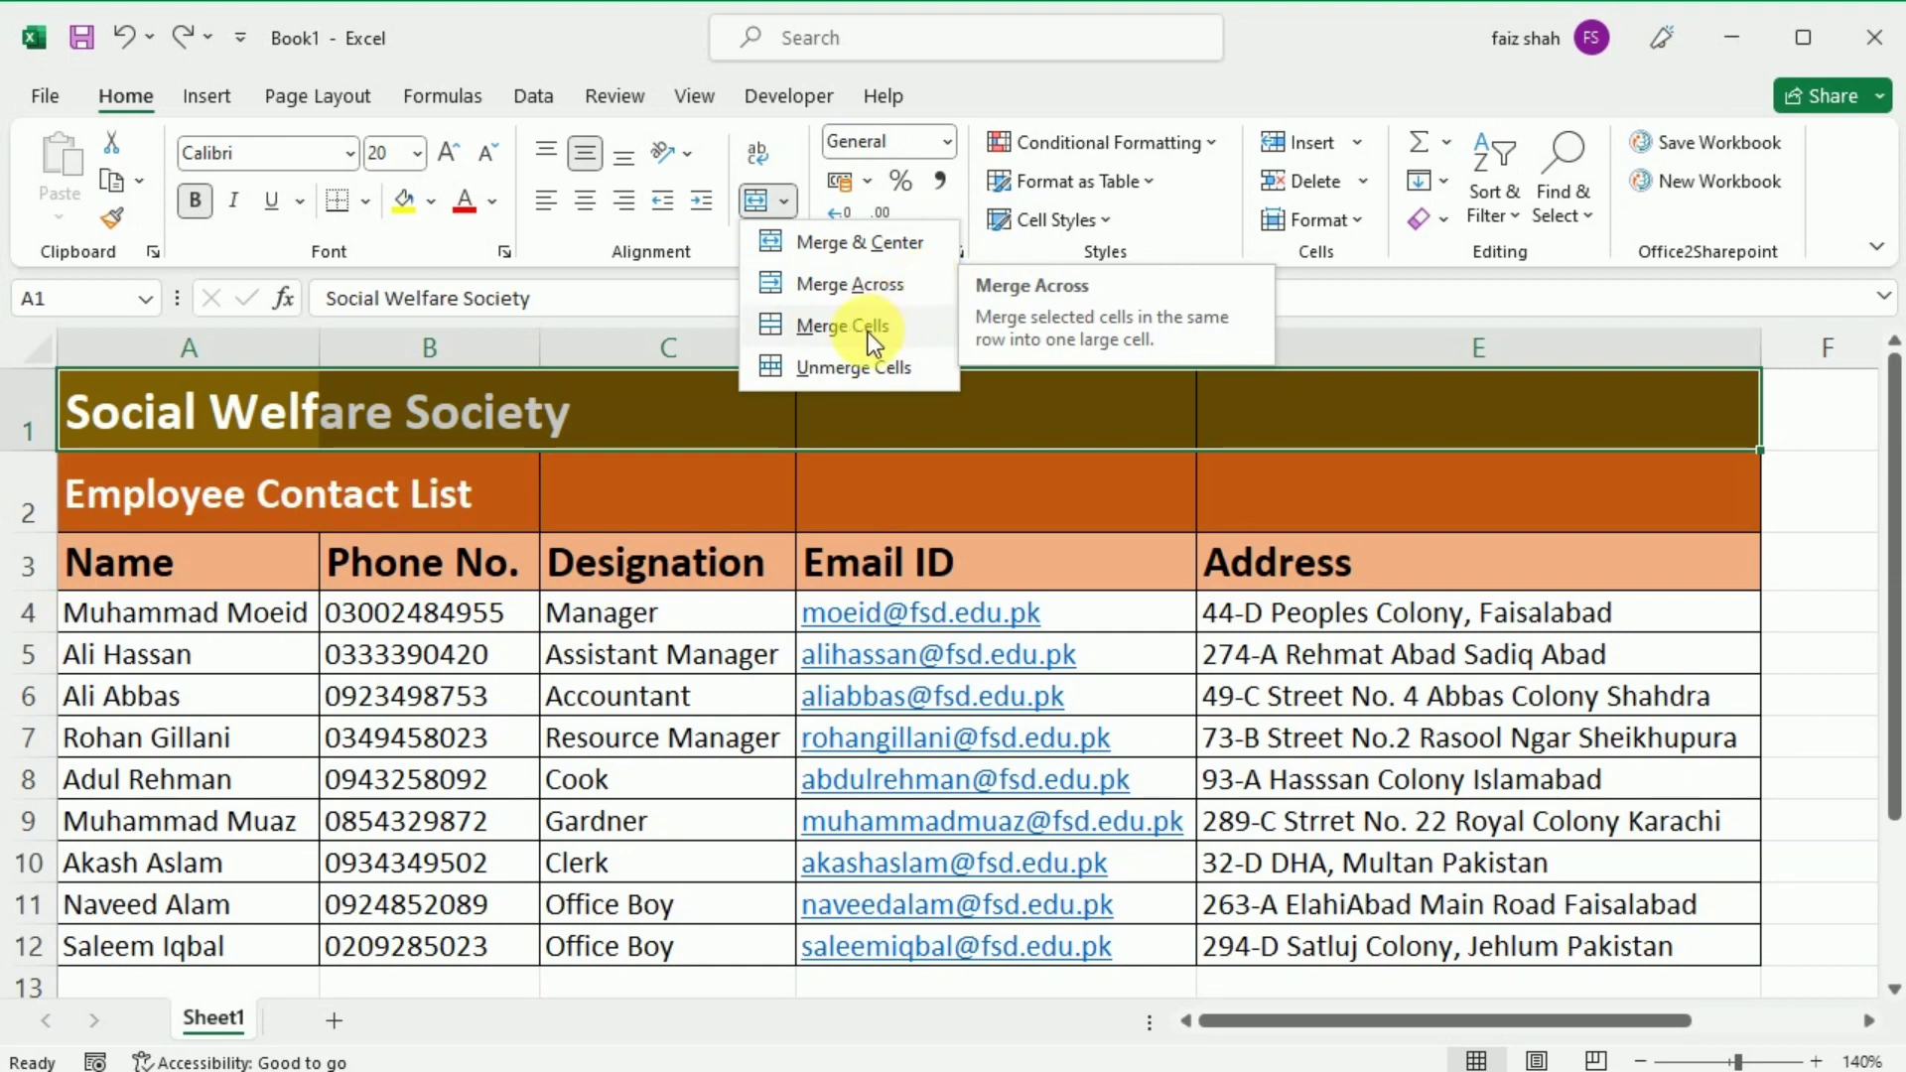
click(687, 385)
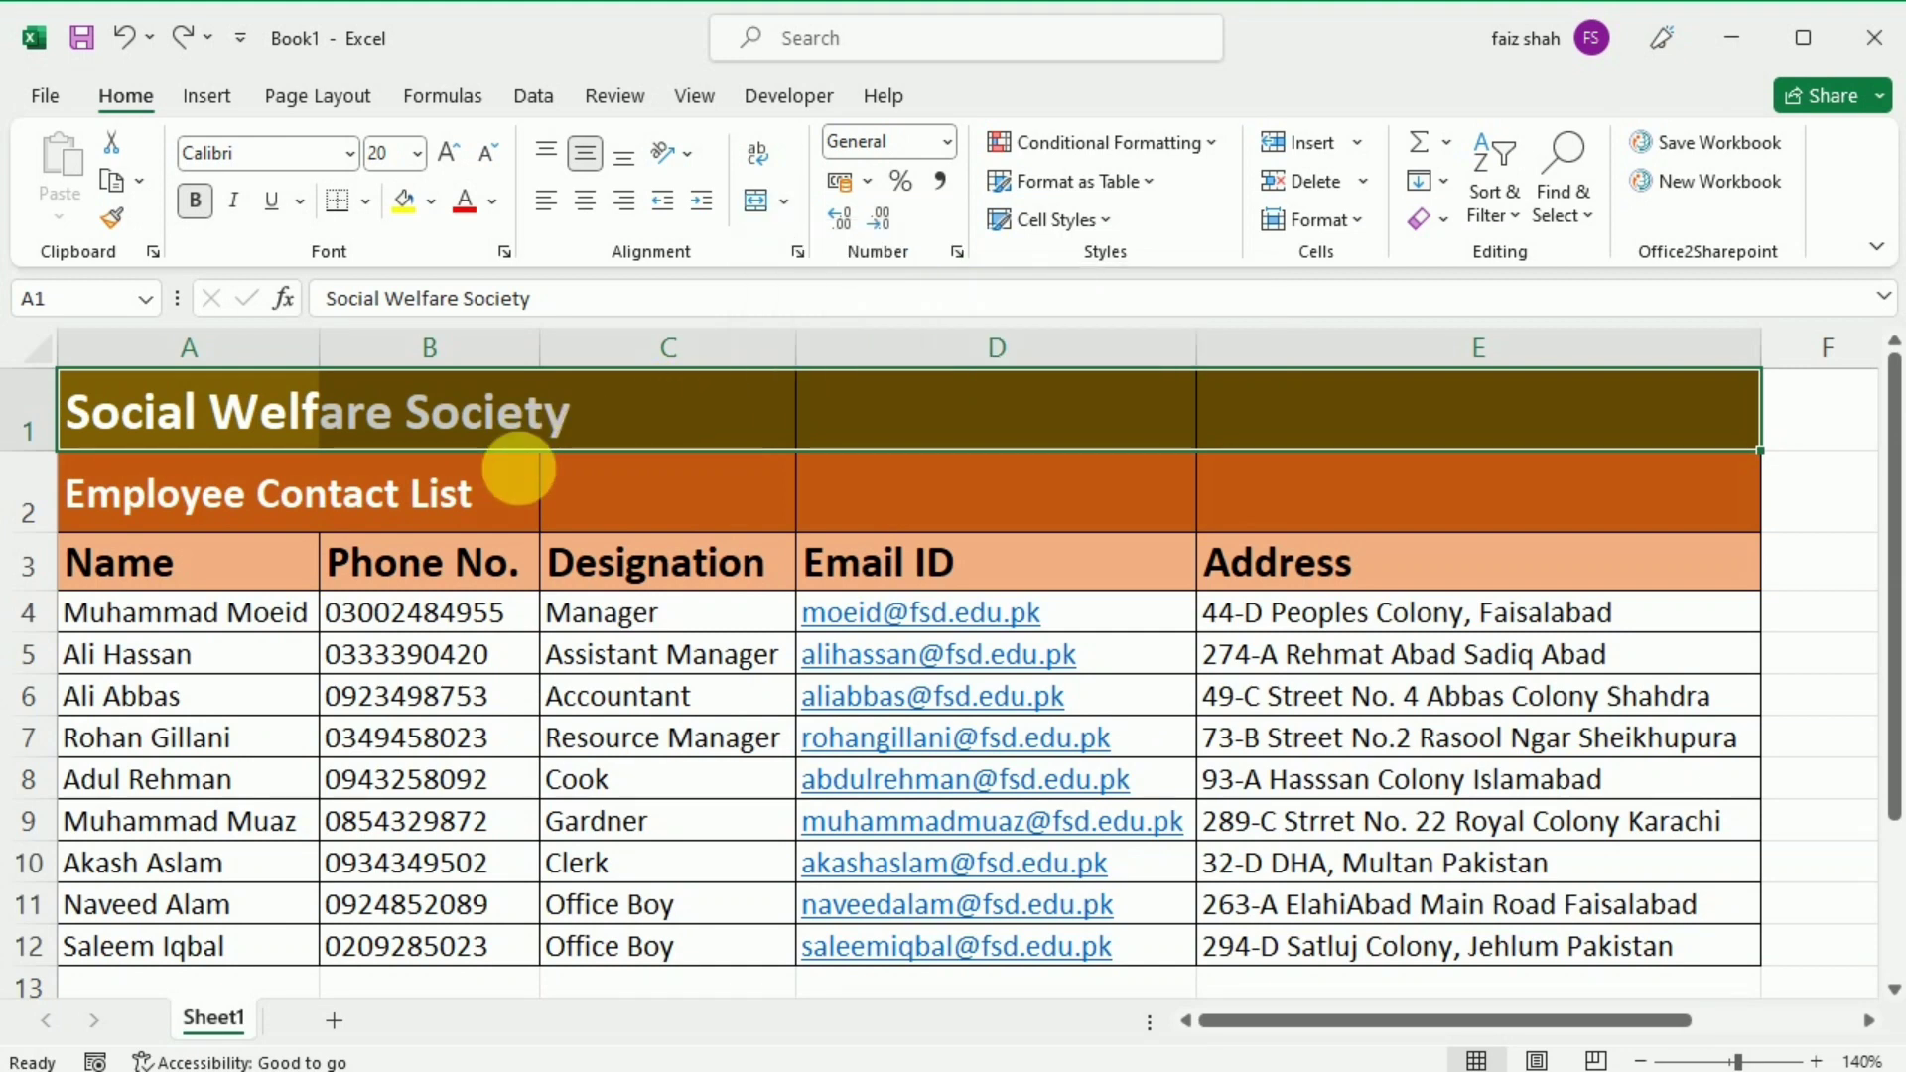
click(179, 427)
drag(179, 427, 1308, 526)
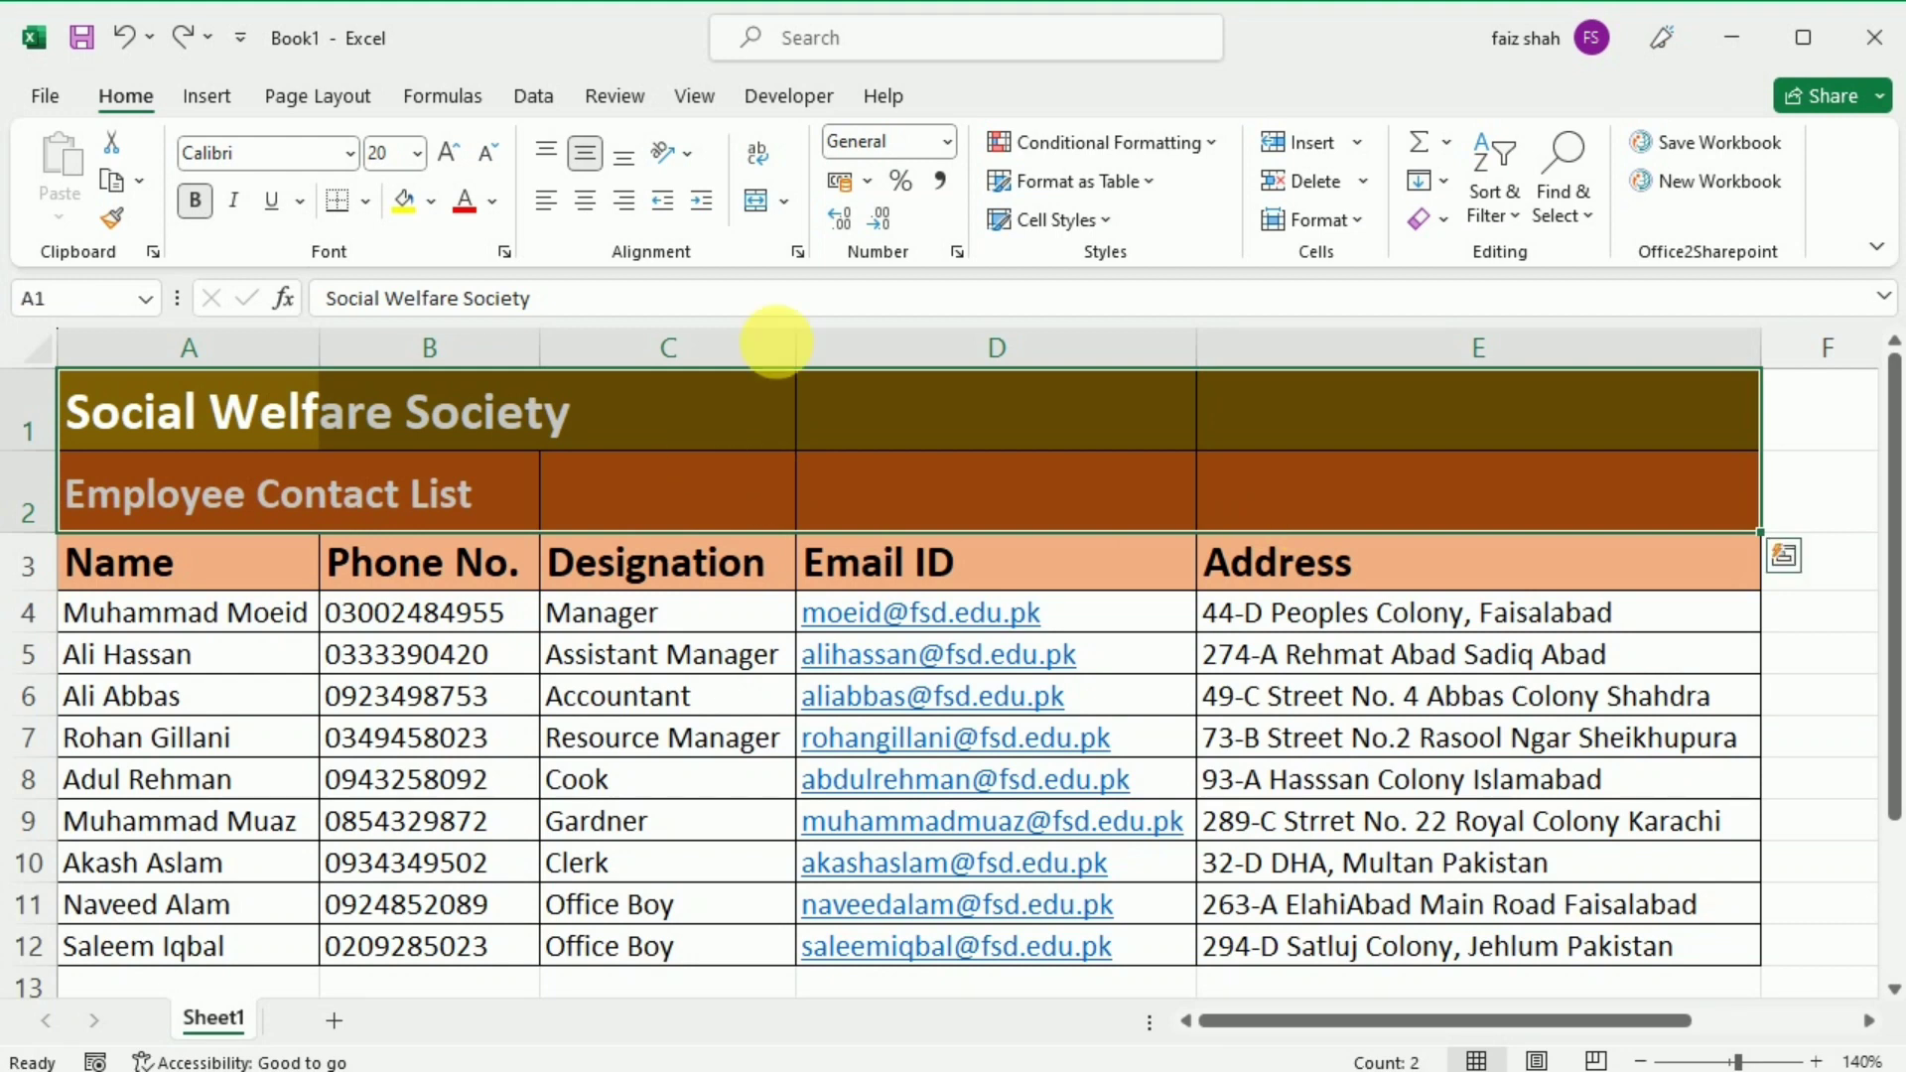
click(784, 200)
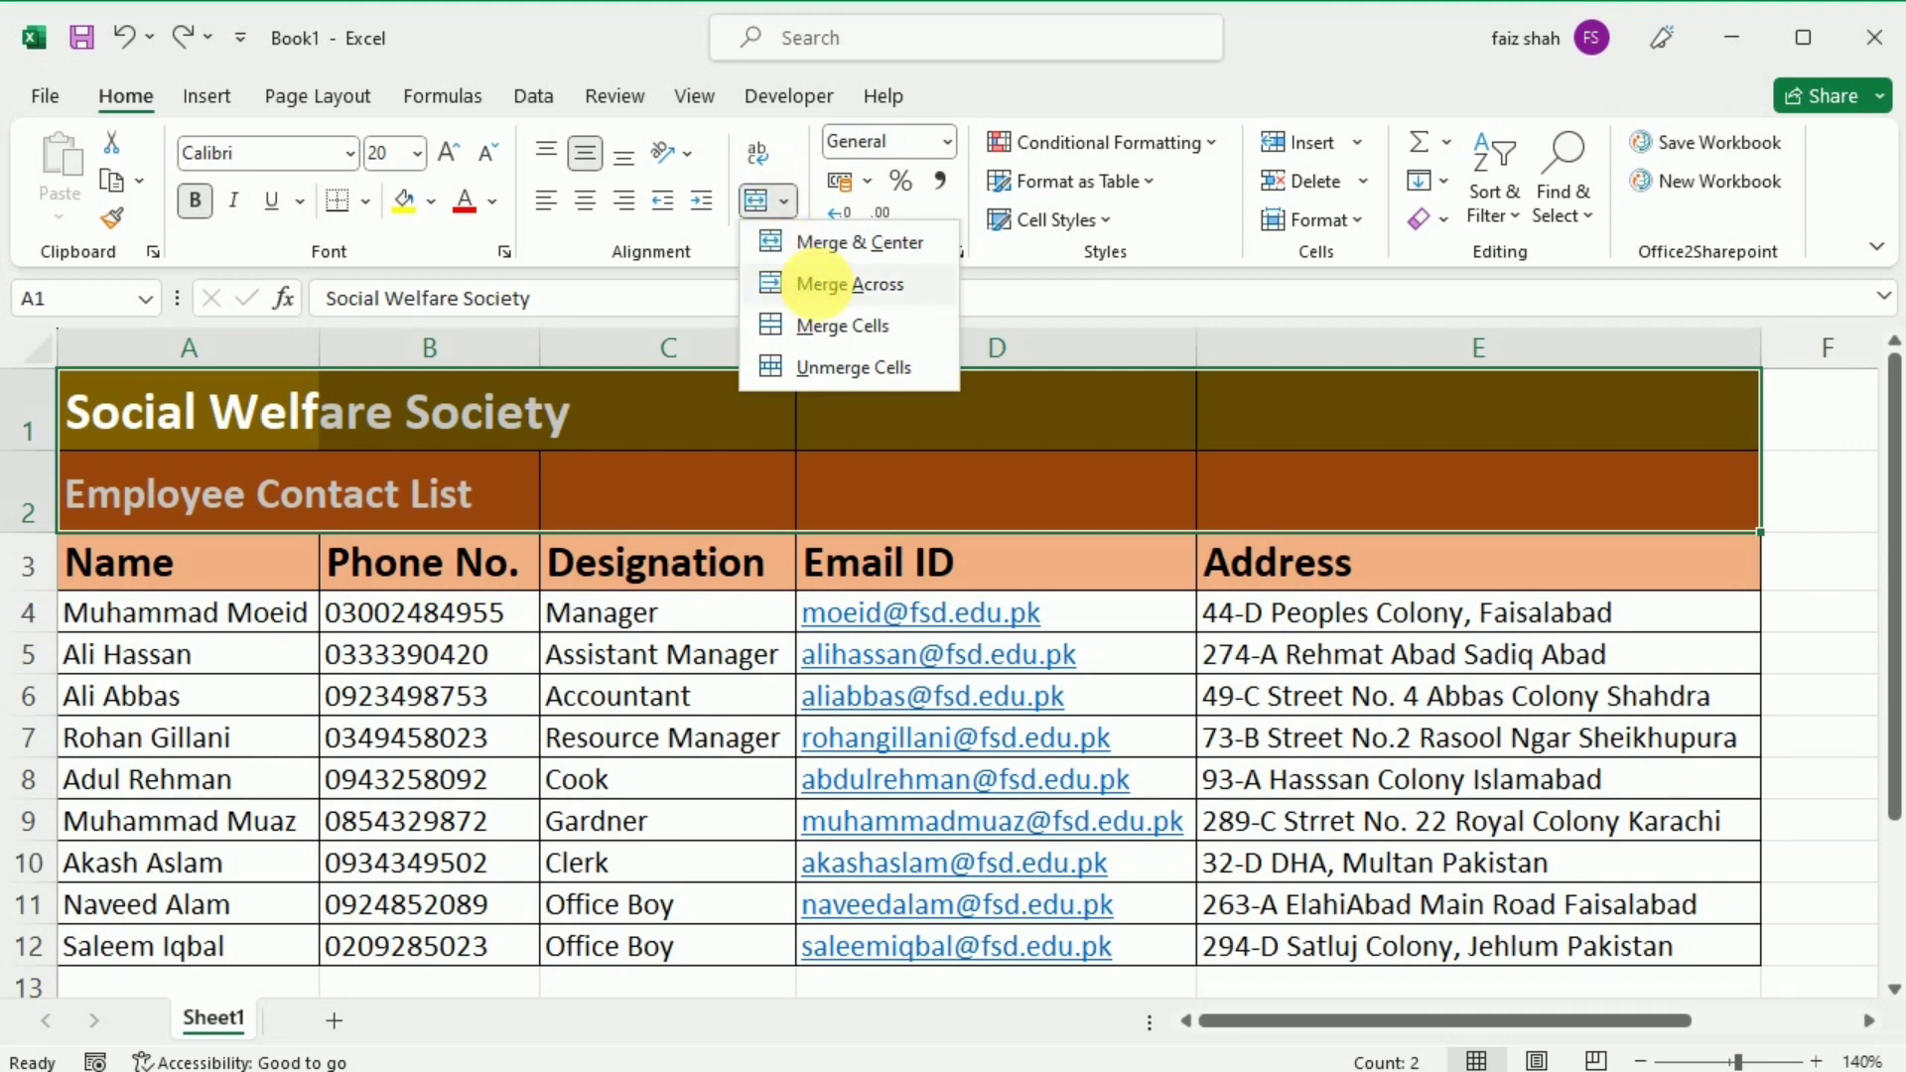
click(824, 288)
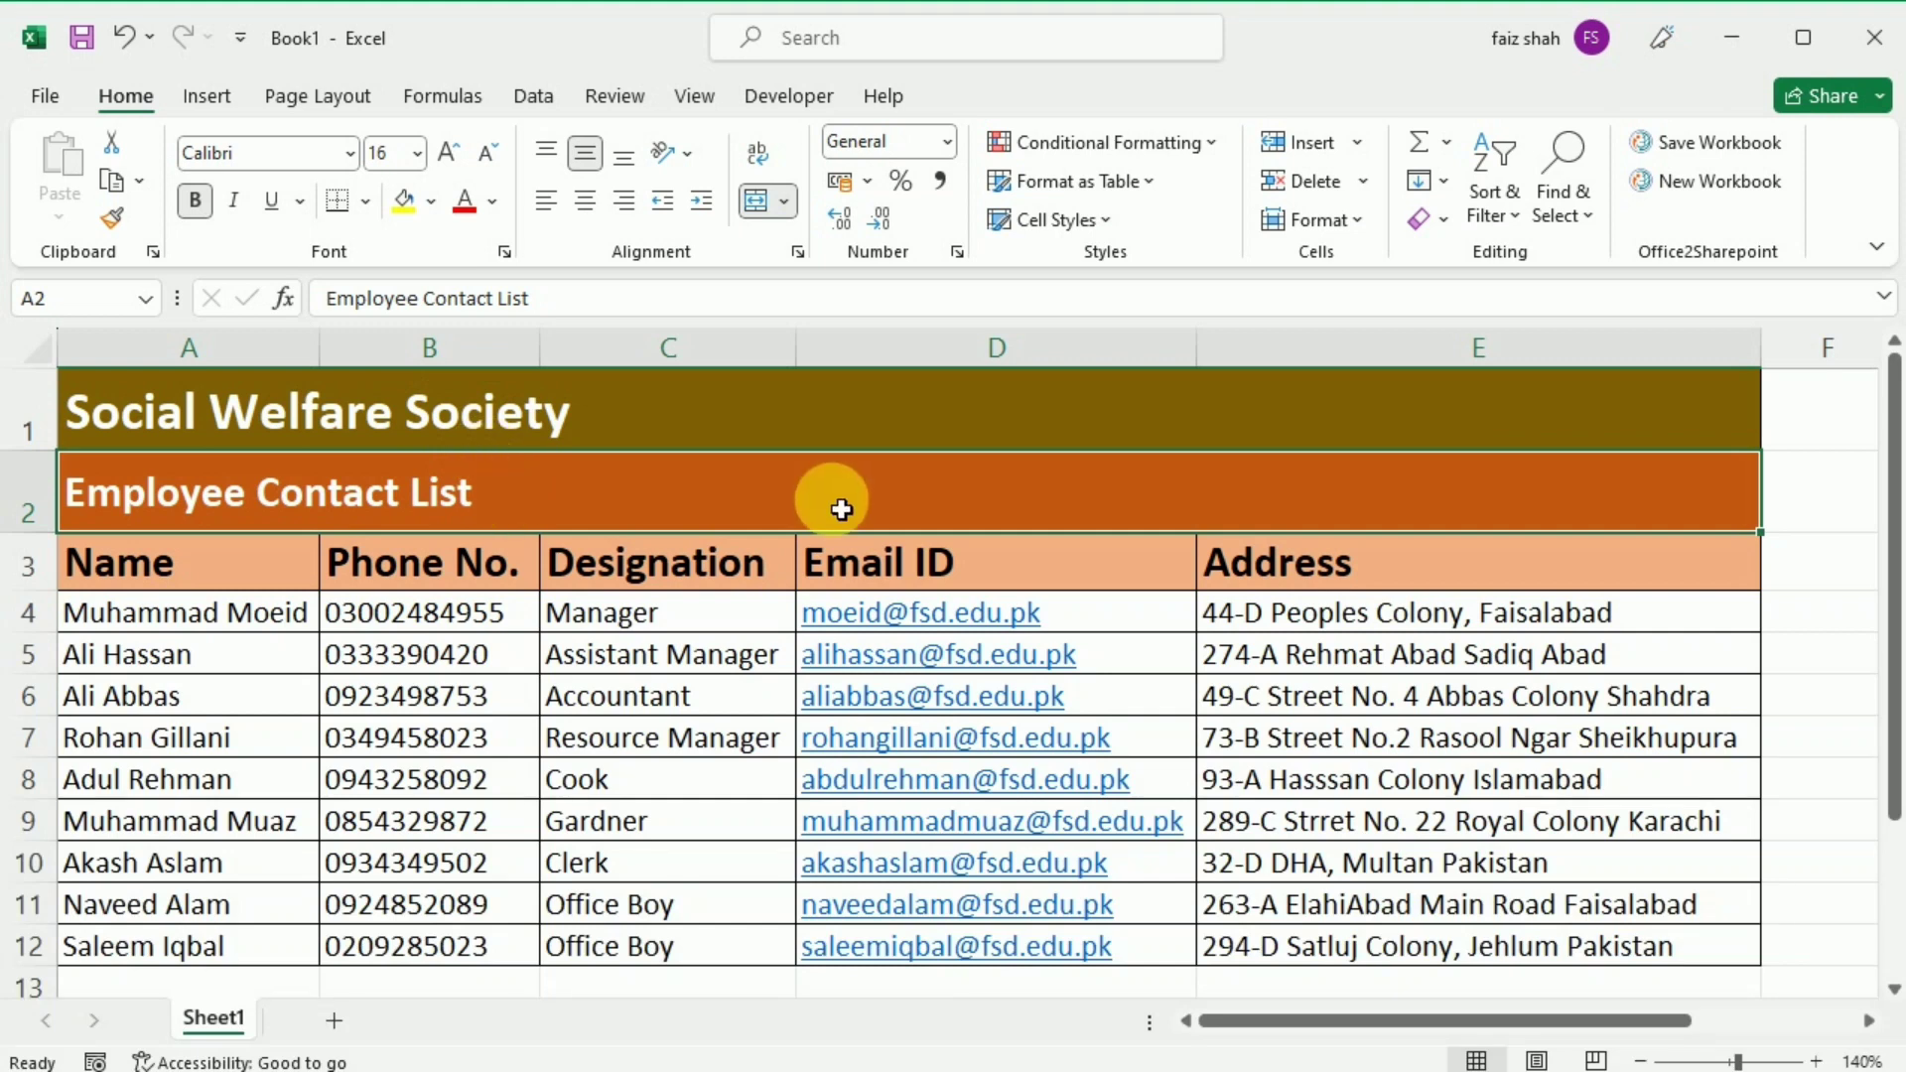
click(784, 202)
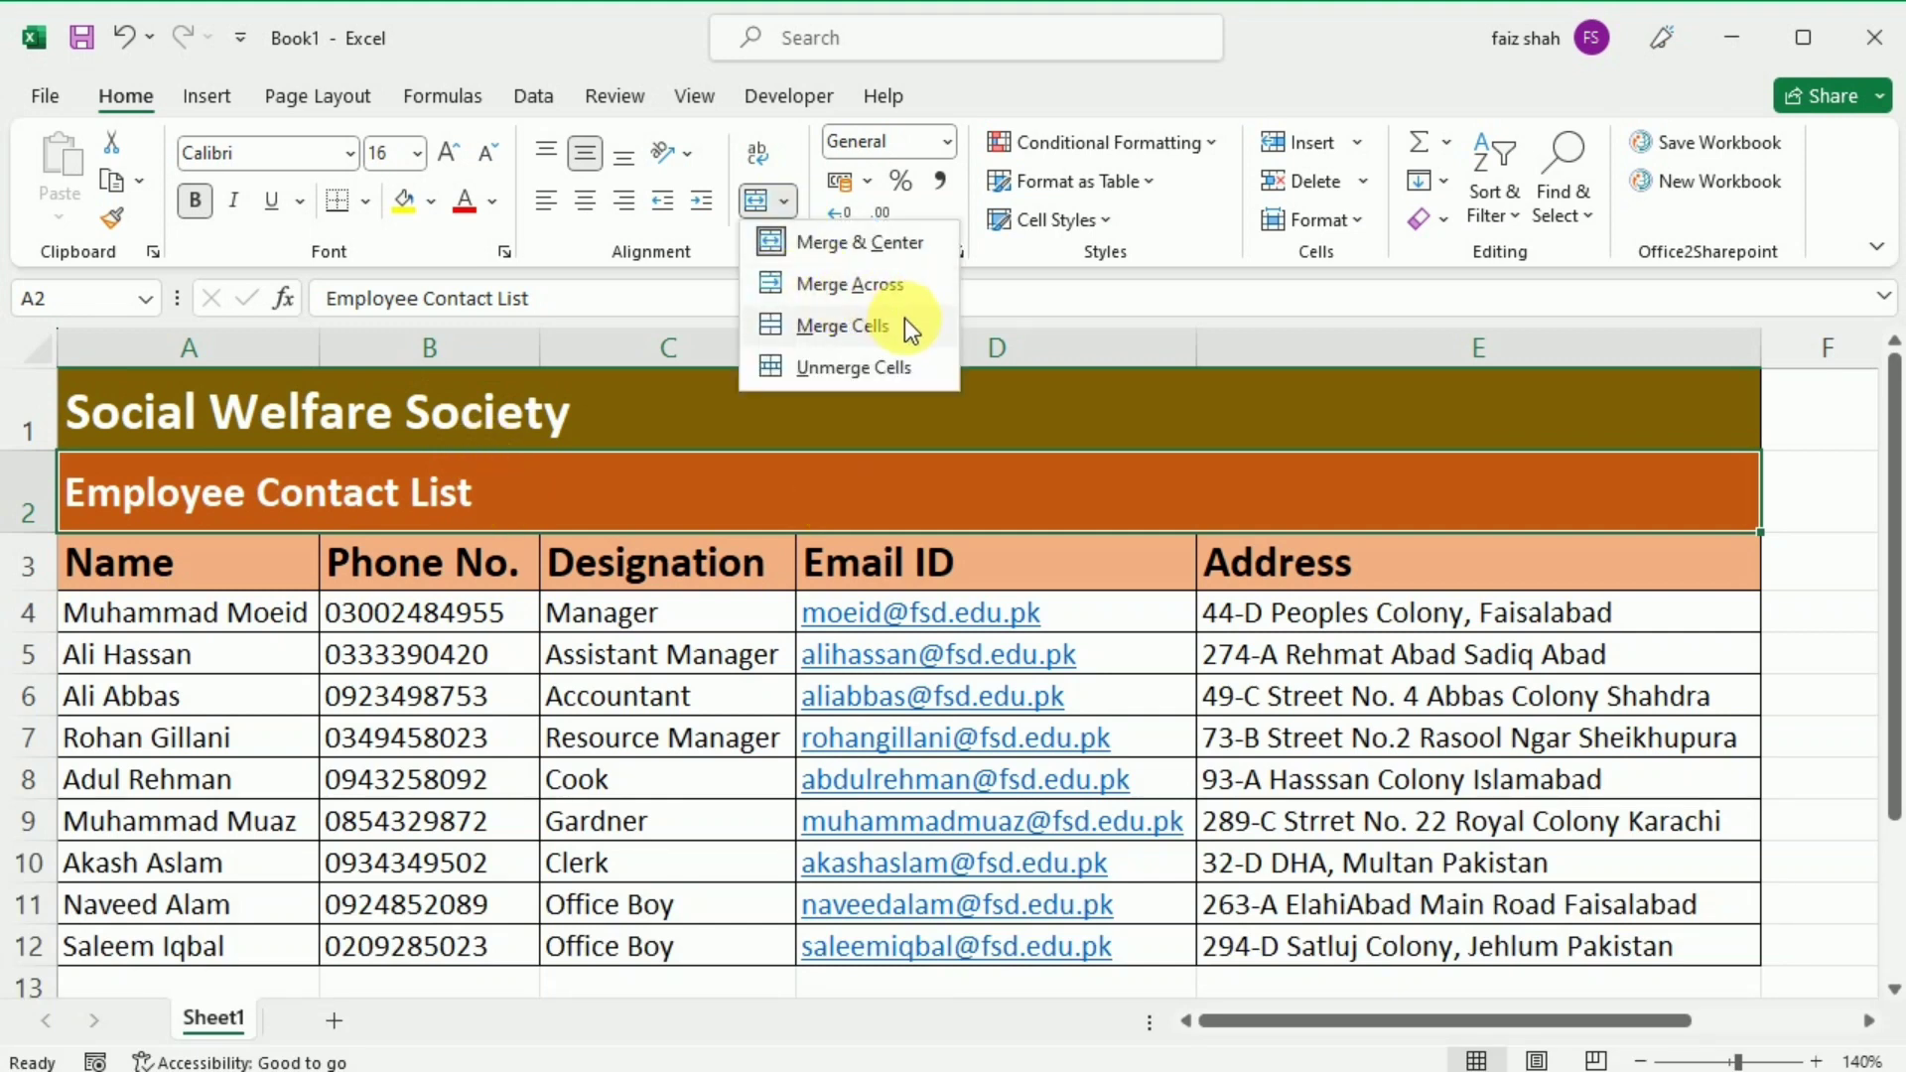
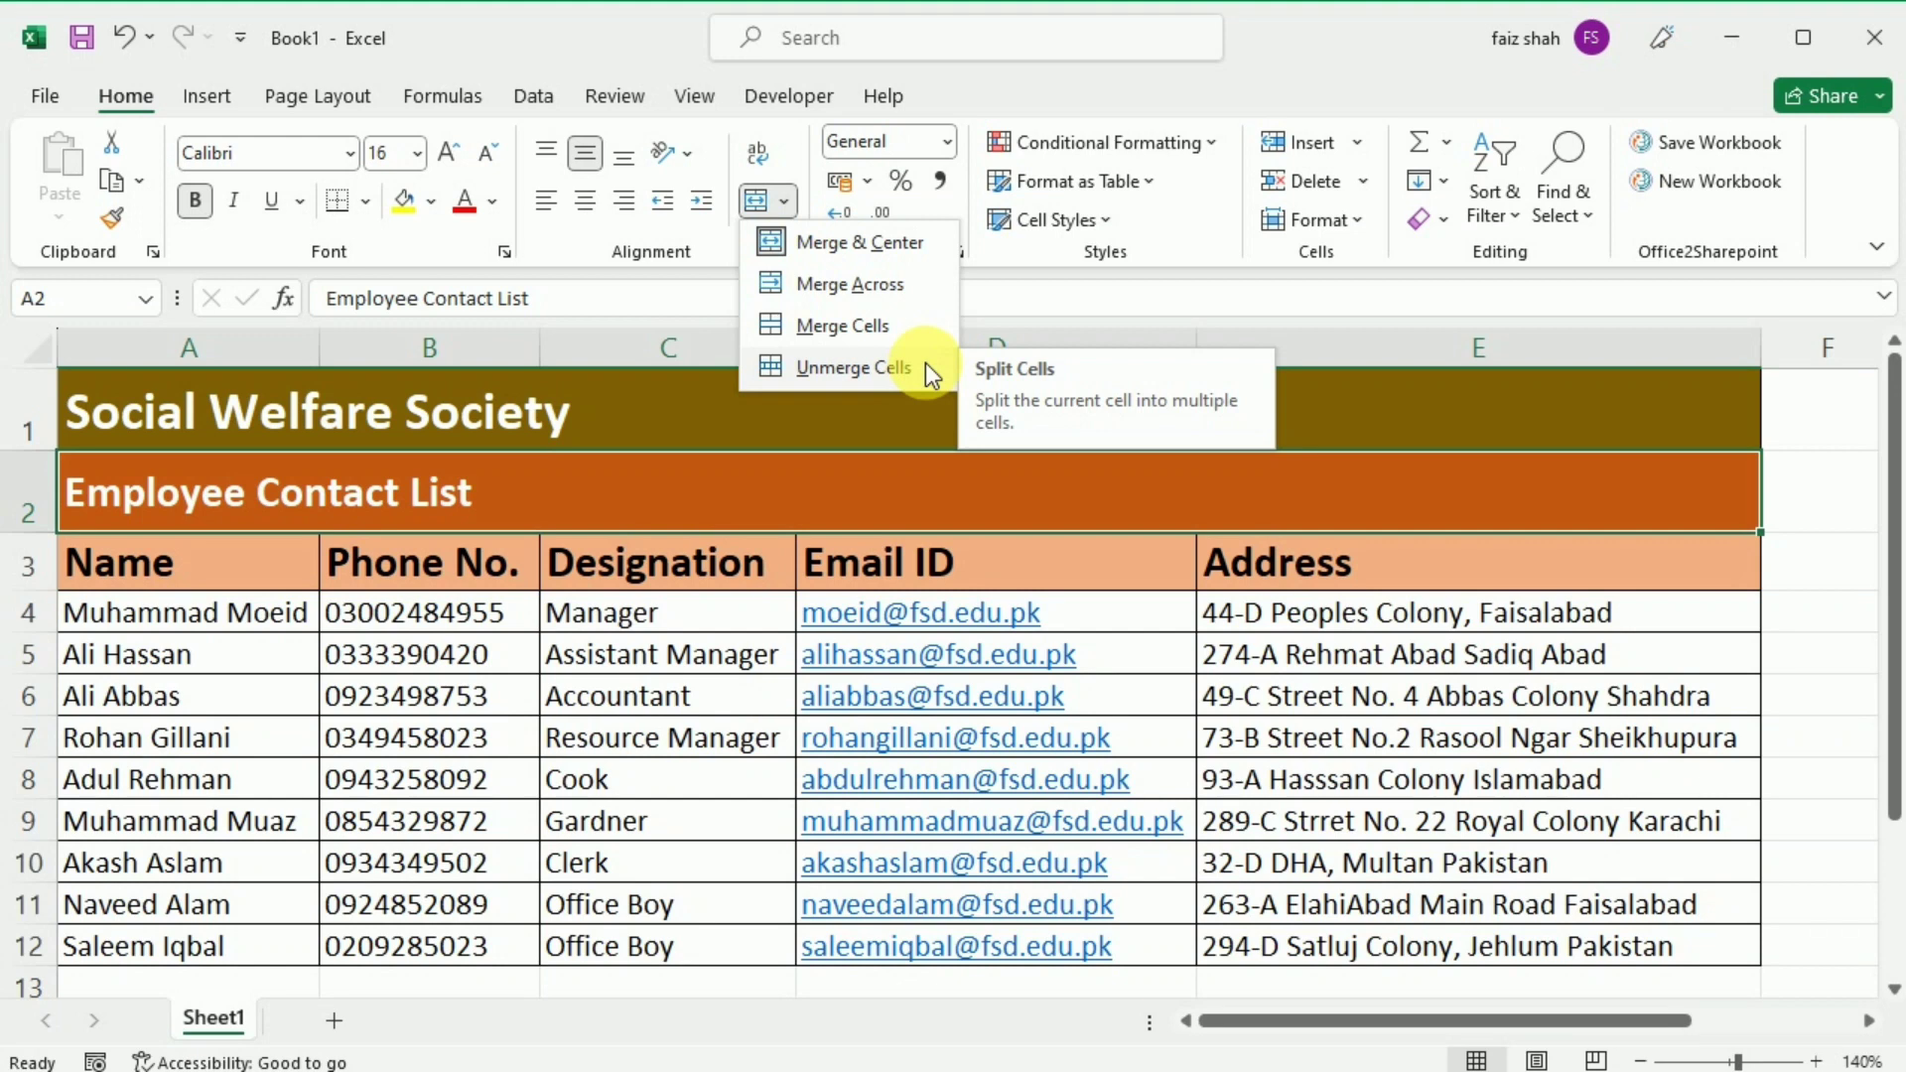
Try to copy the Address range E3:E12 and paste it onto the whole of column E.
click(1707, 426)
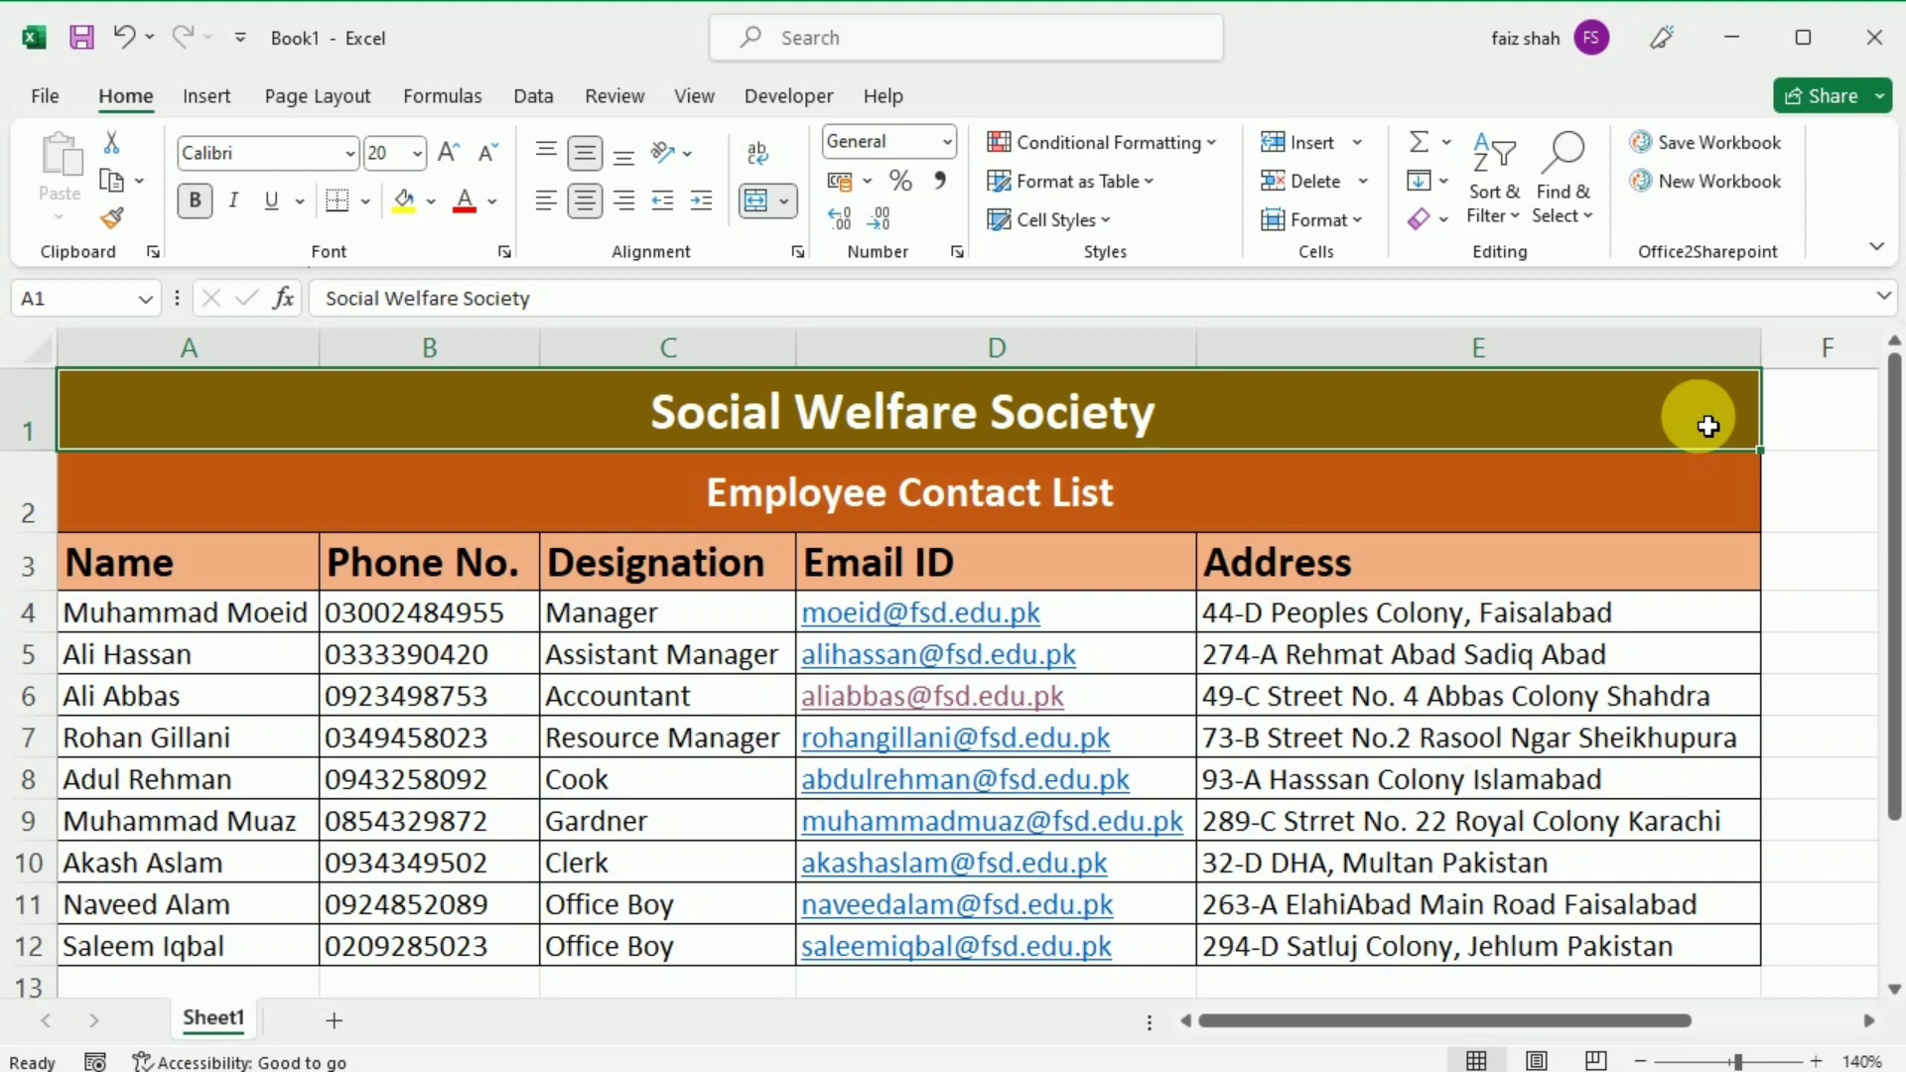
key(ctrl+c)
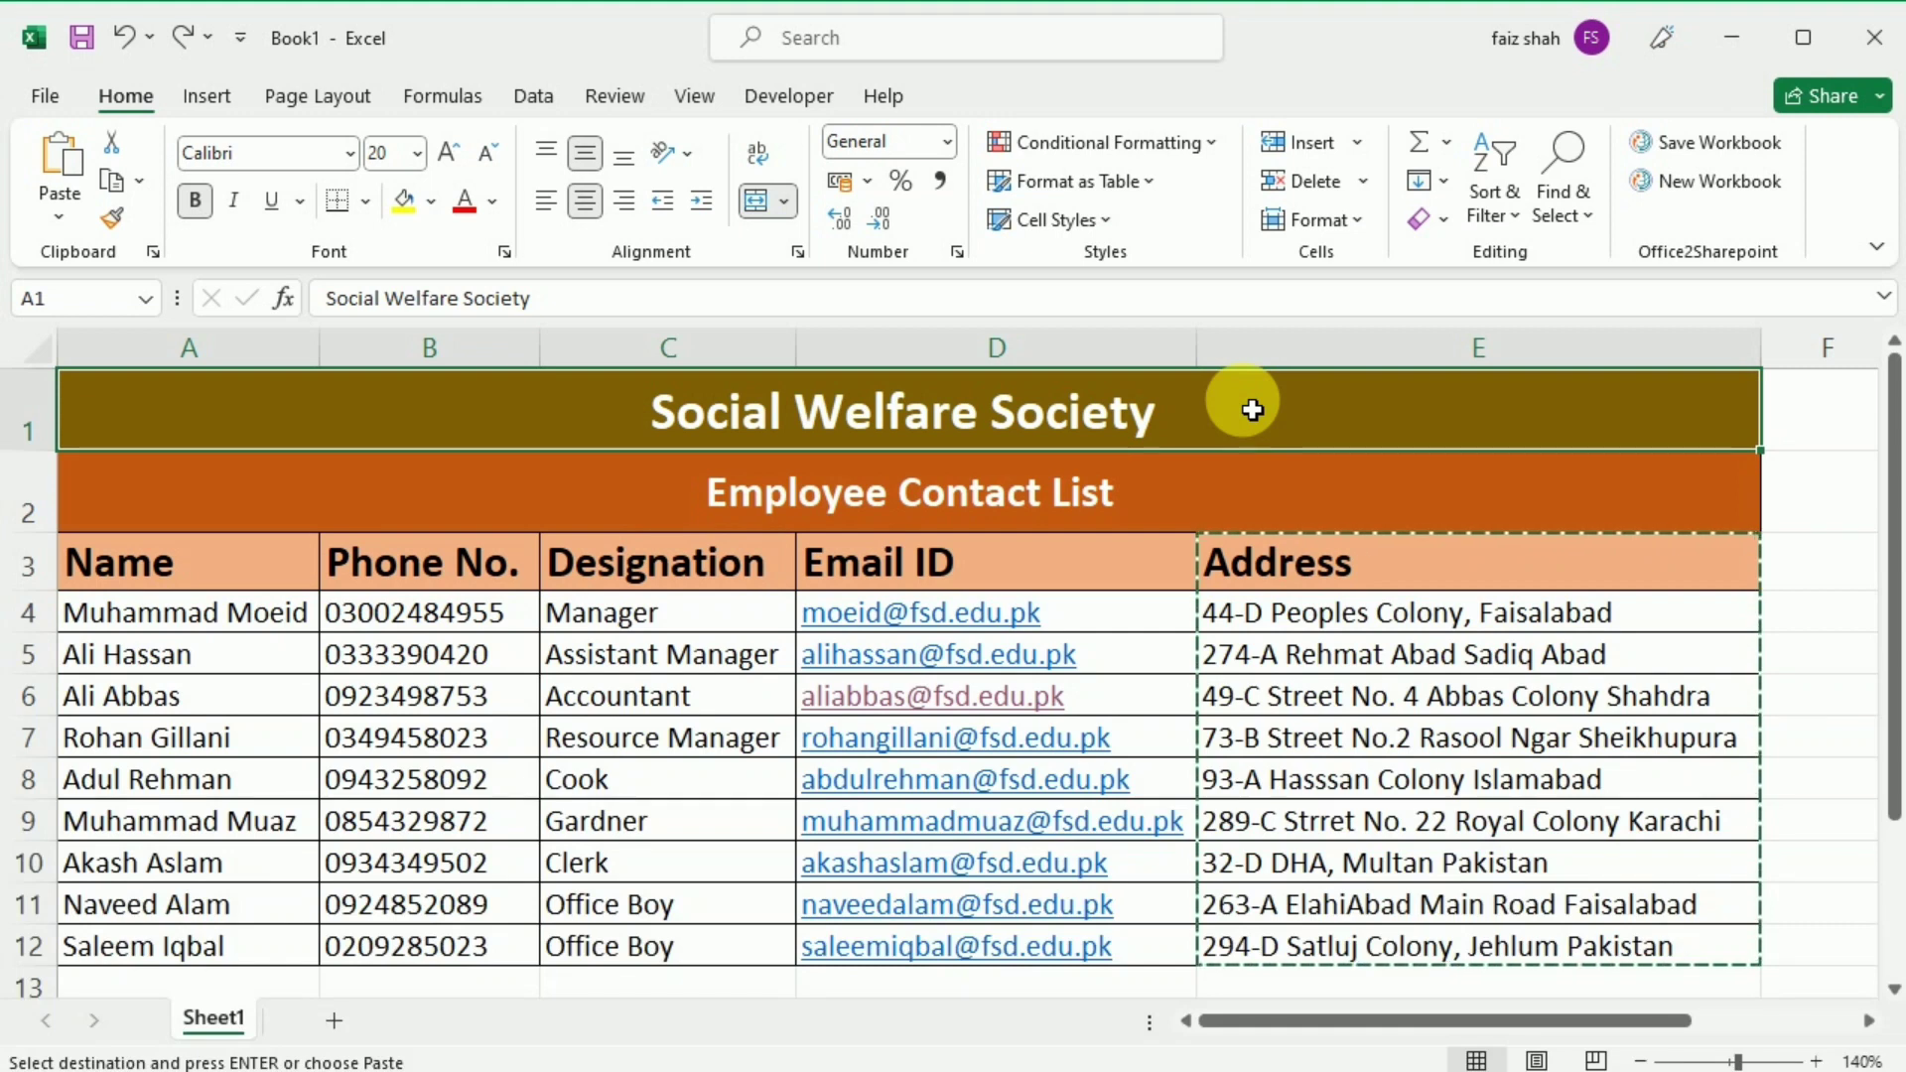
click(1380, 366)
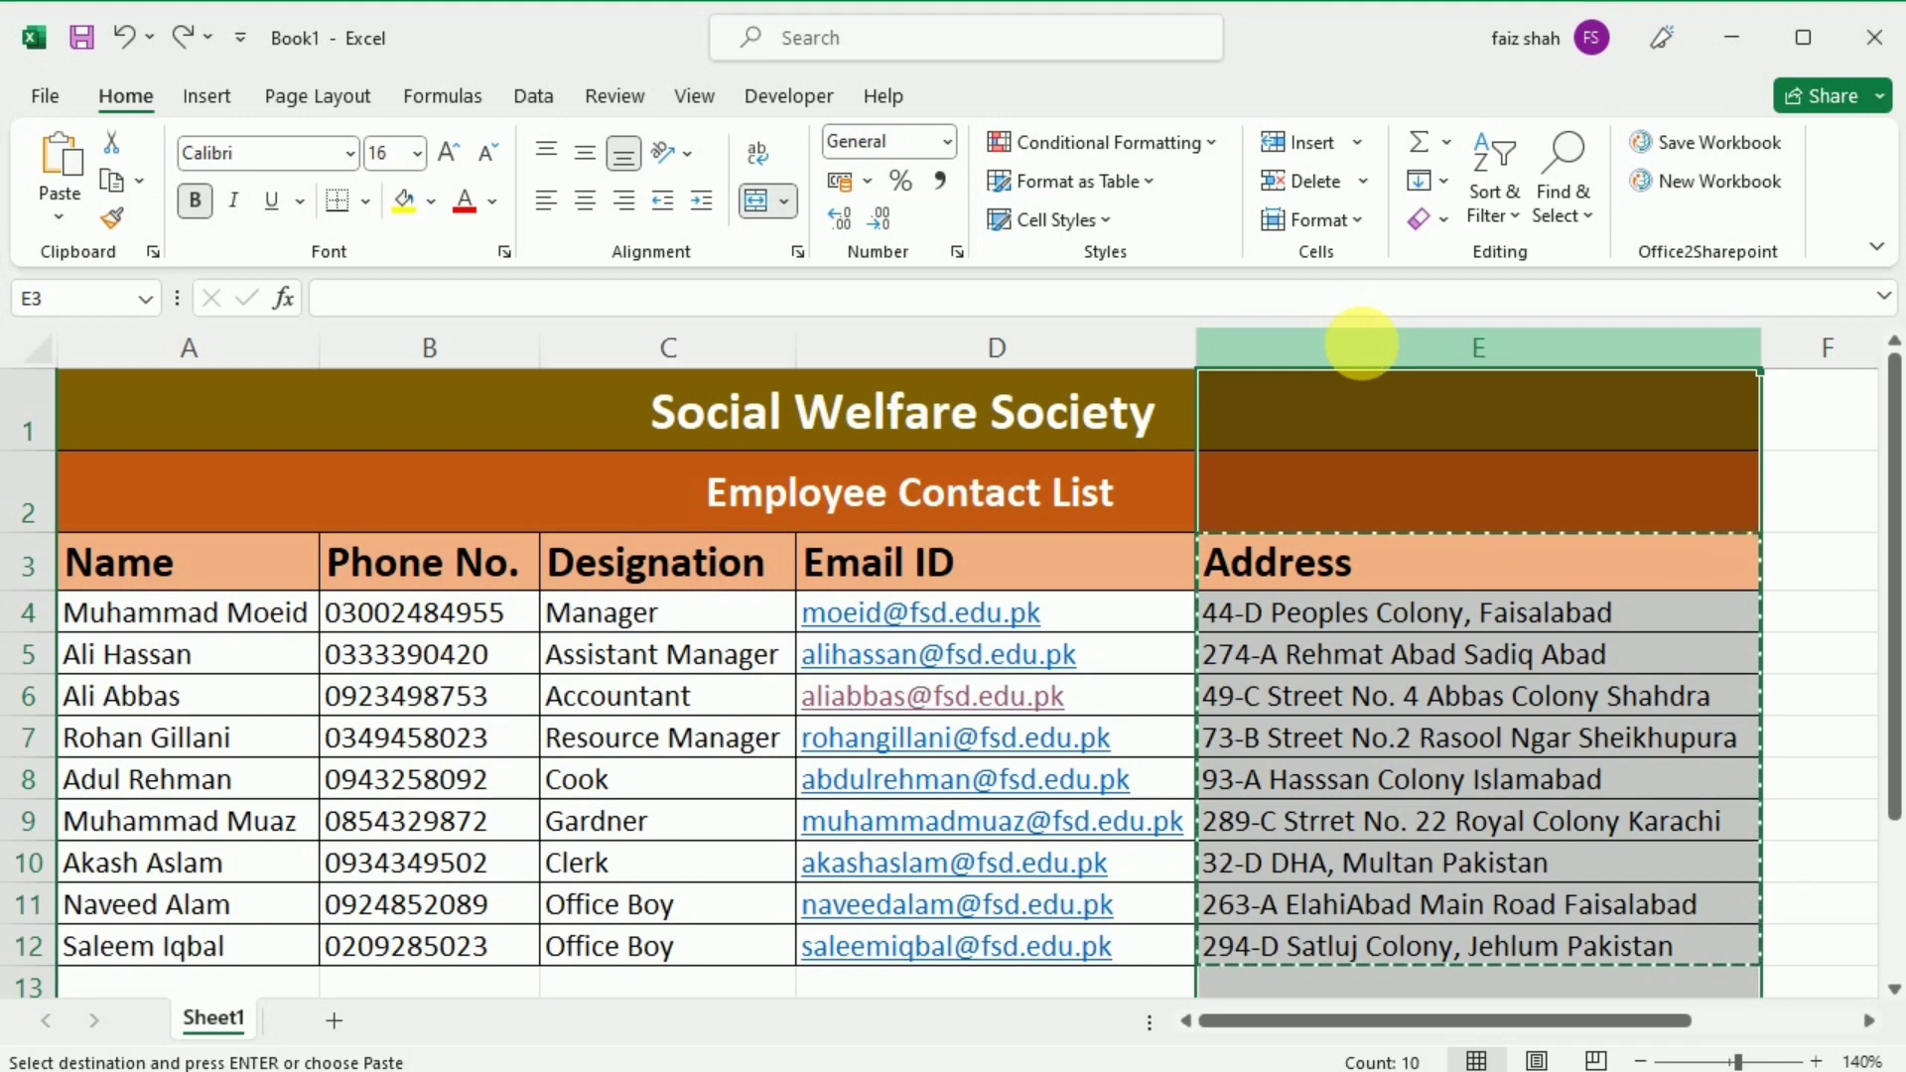
key(Return)
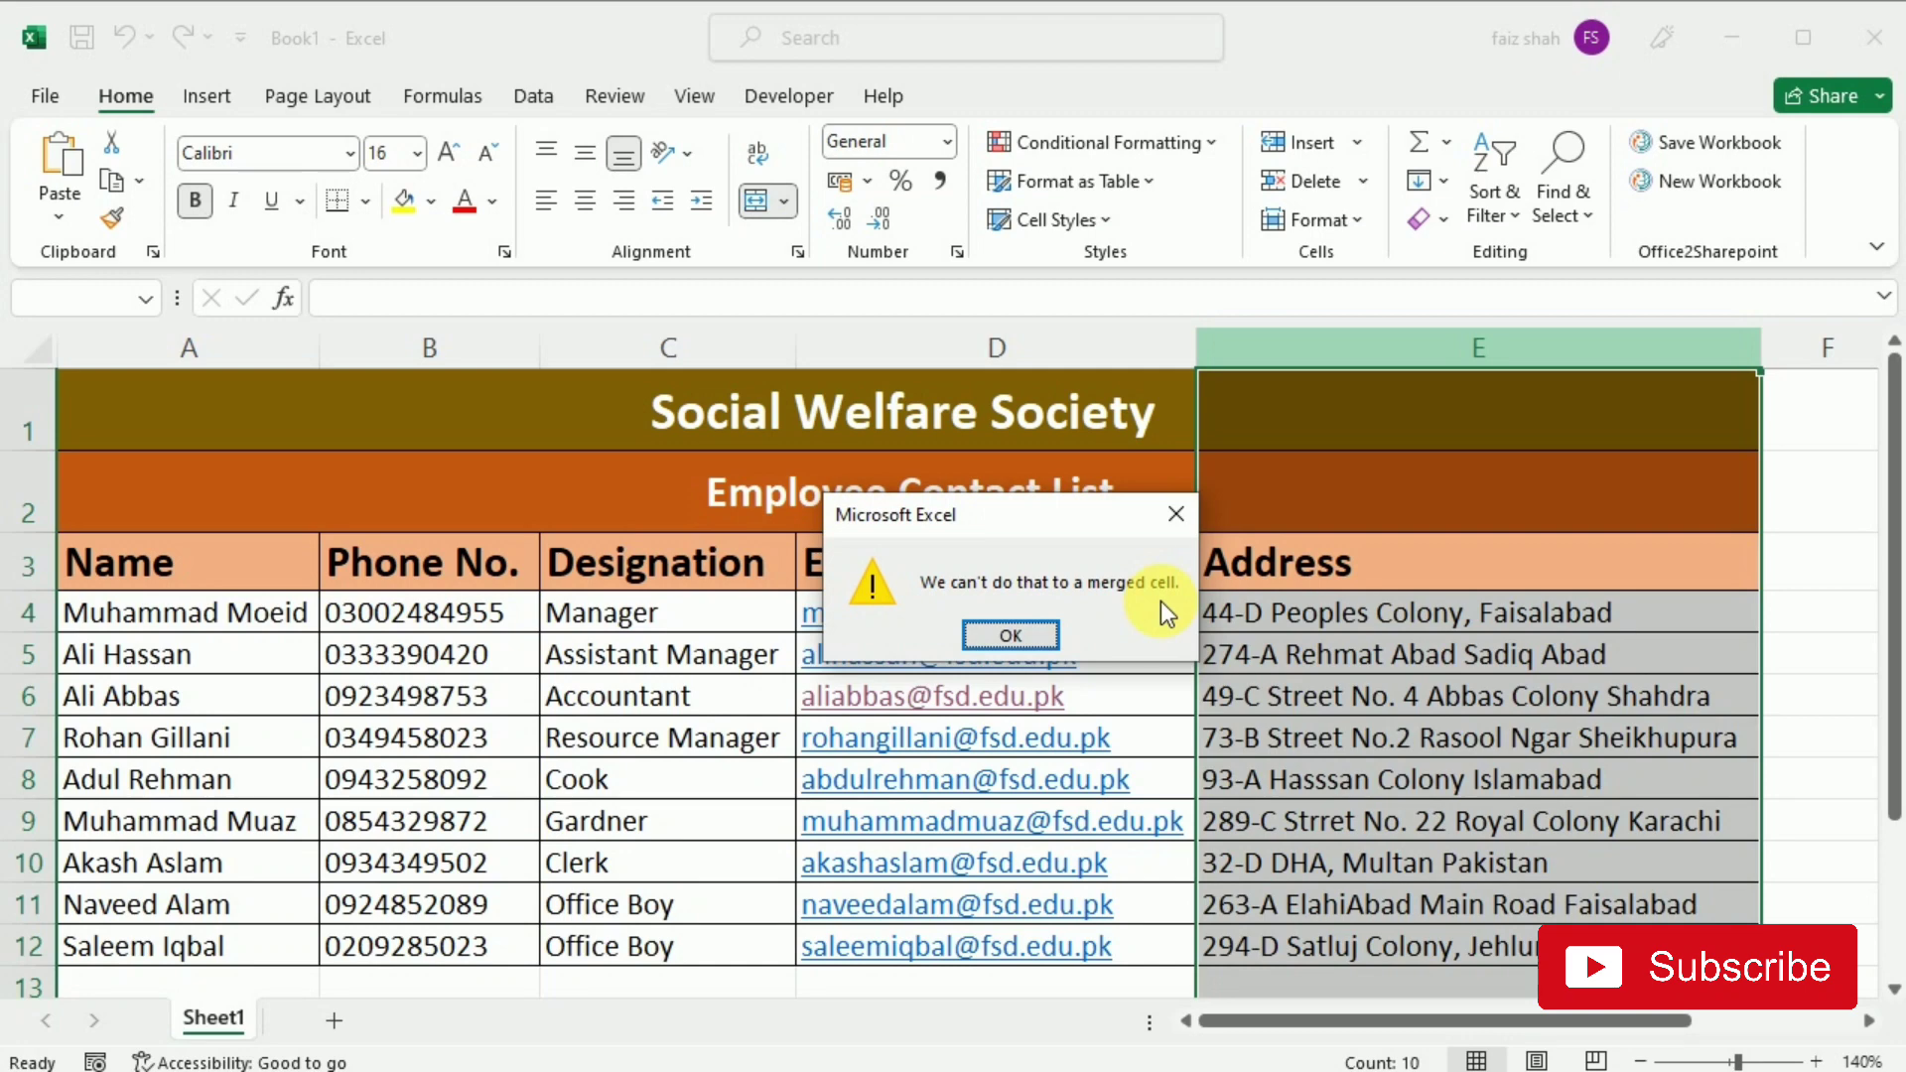
click(1176, 513)
Unmerge the Social Welfare Society title row back into separate cells A1:E1.
click(1184, 434)
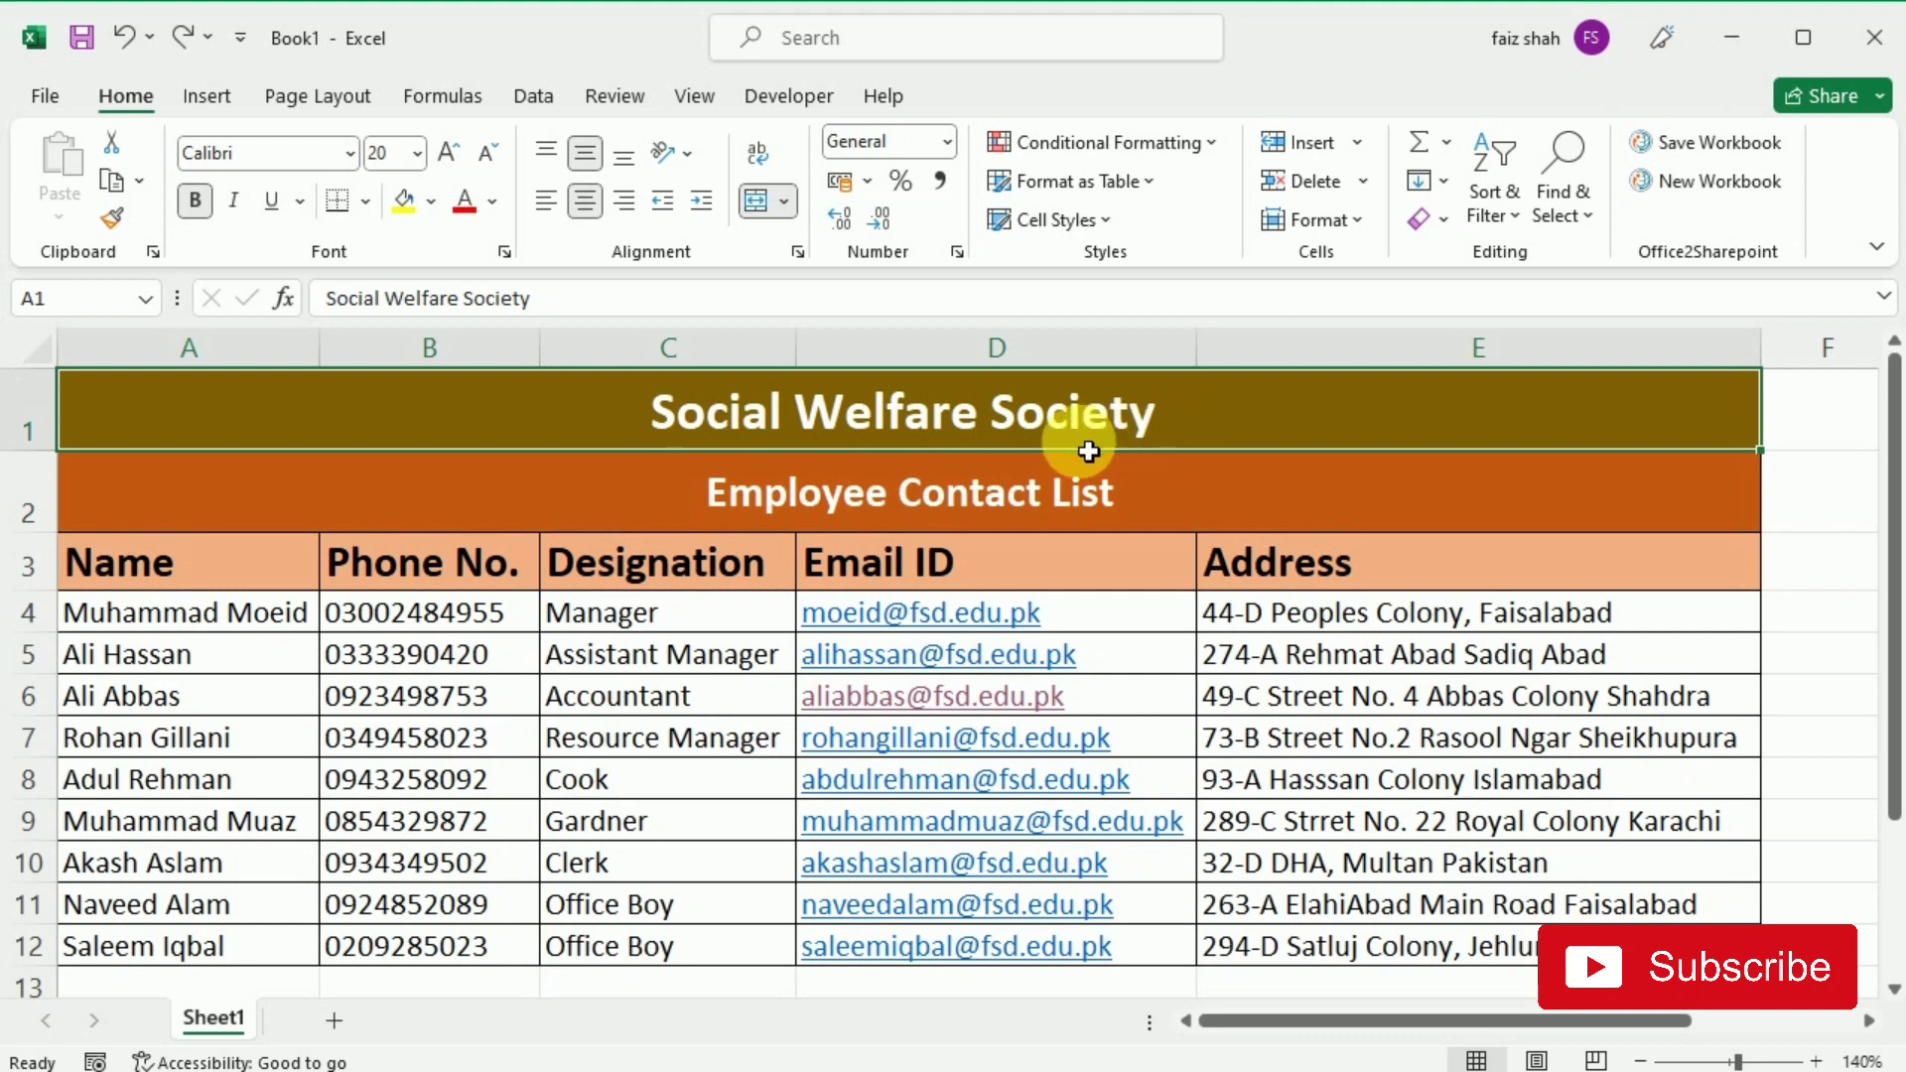
click(757, 204)
click(1340, 439)
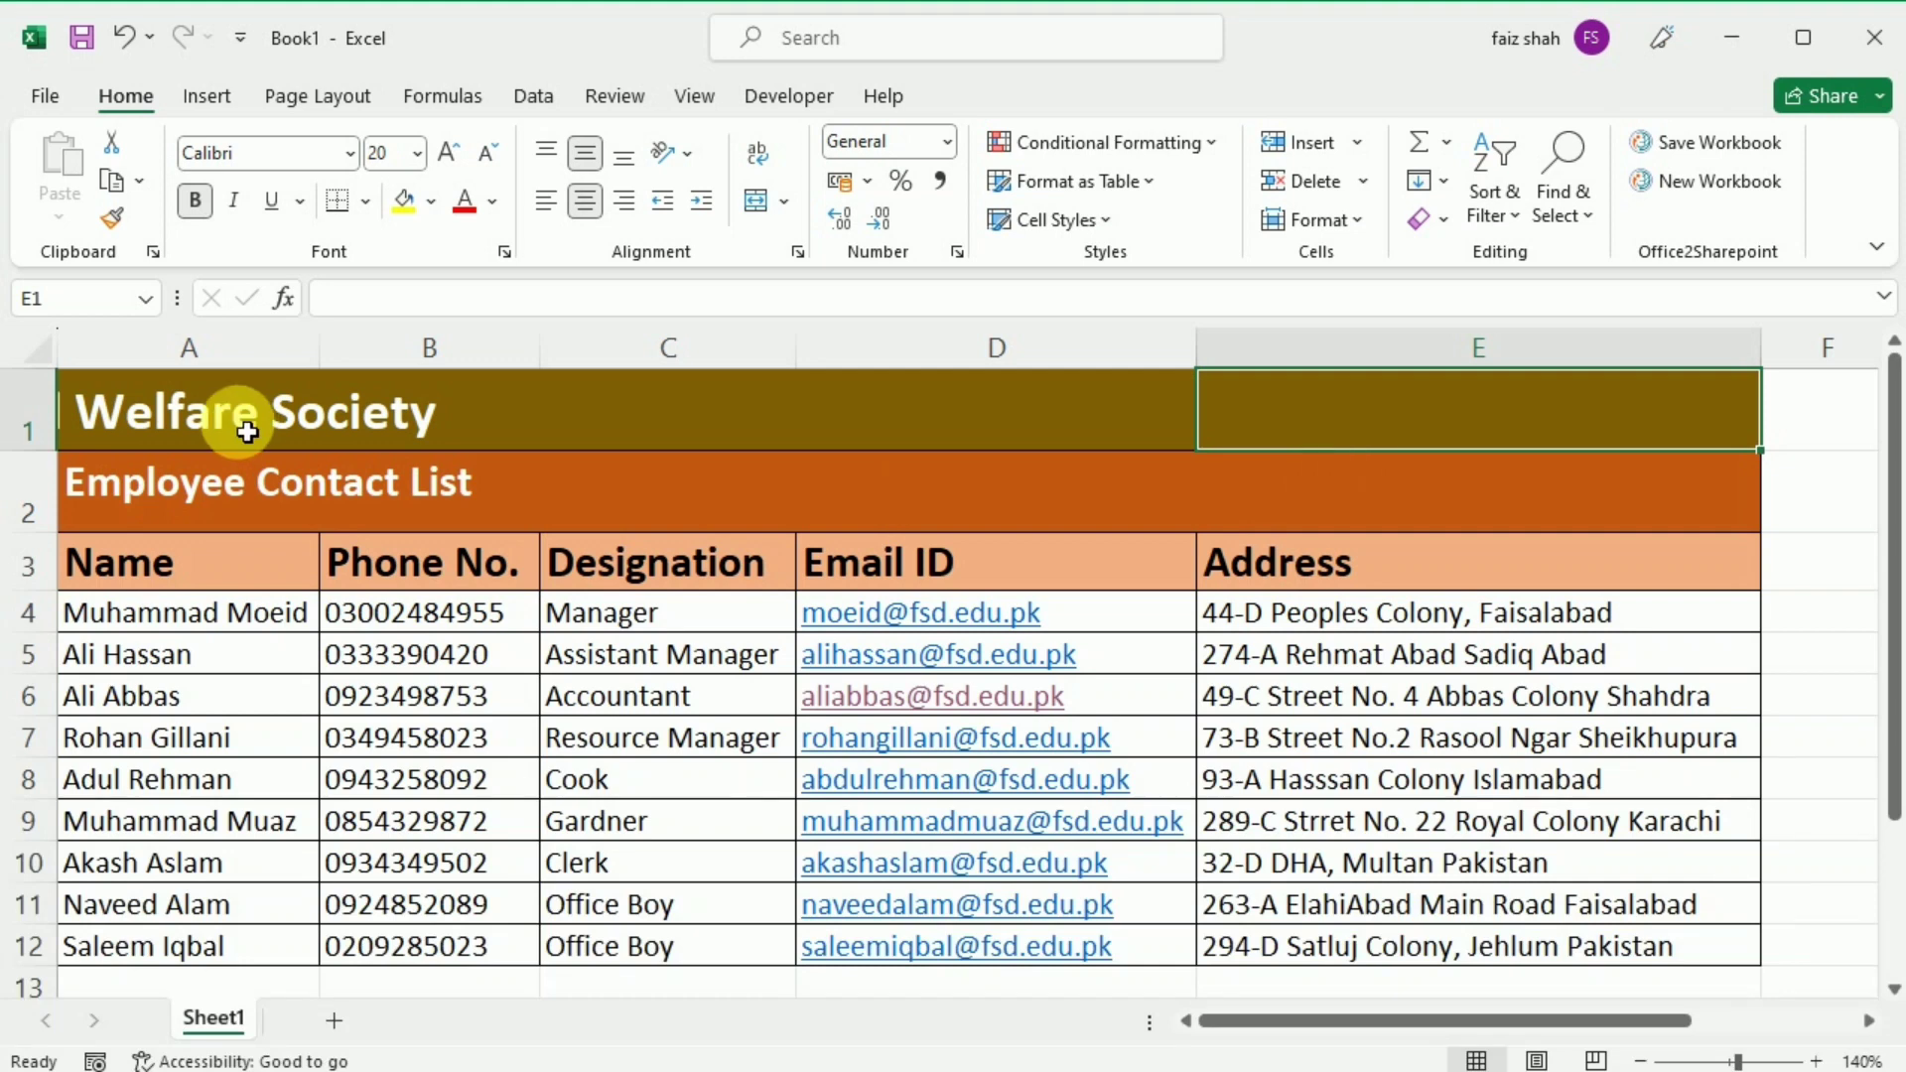
Set the horizontal alignment of title cells A1:E1 to Center Across Selection.
drag(247, 432, 1510, 435)
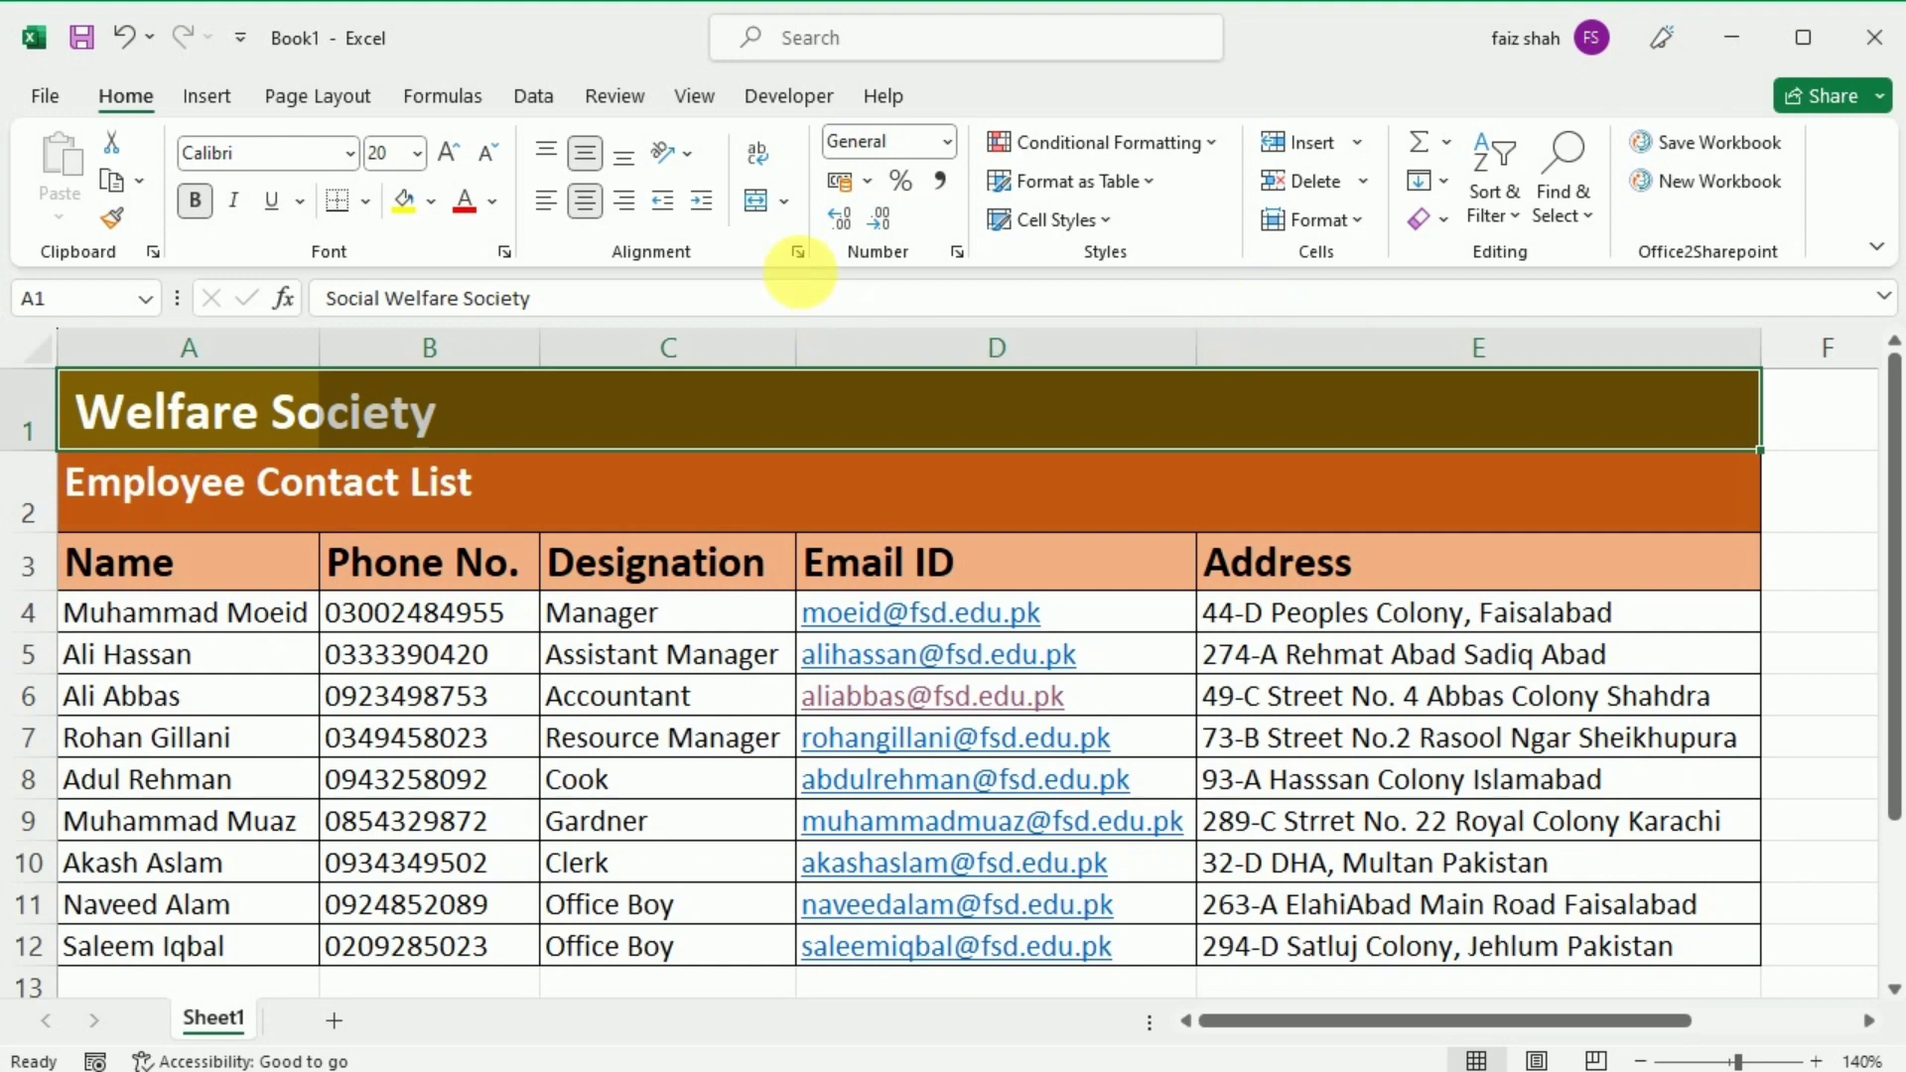
click(799, 254)
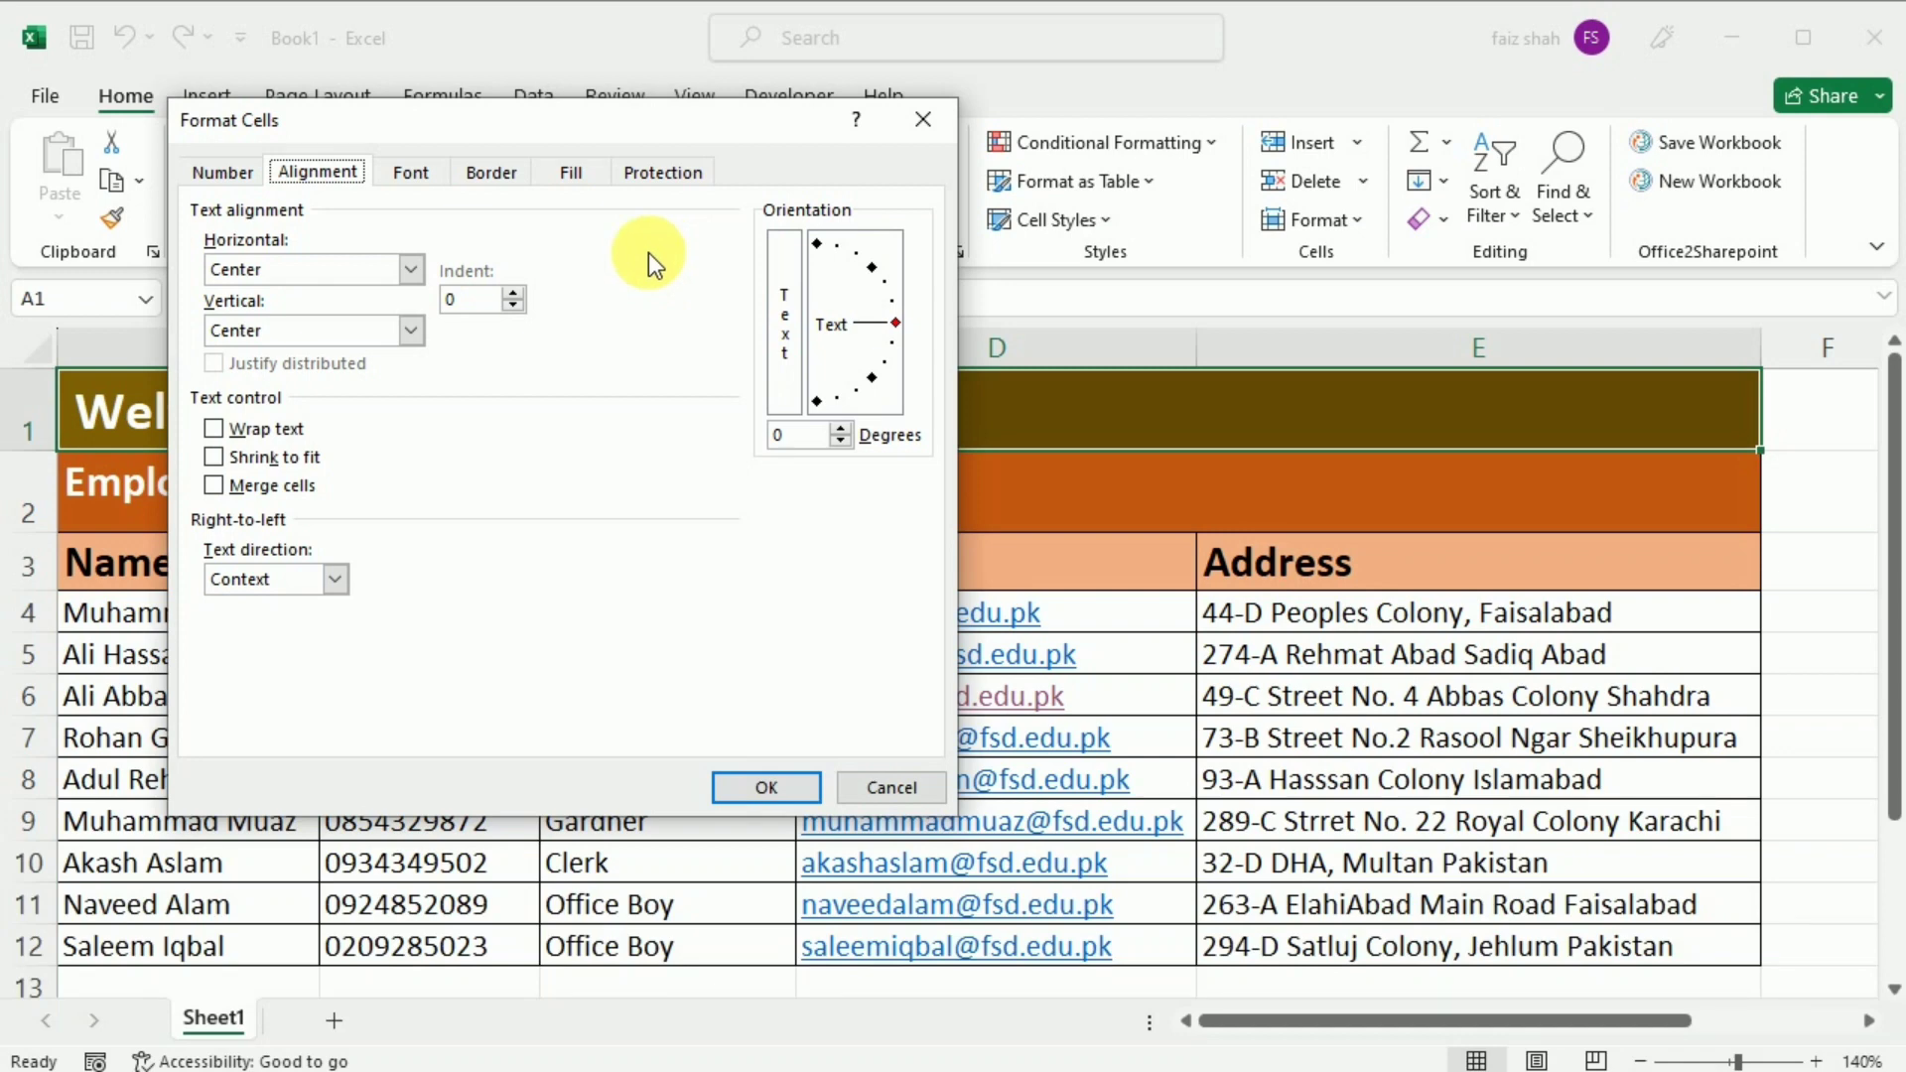
click(410, 269)
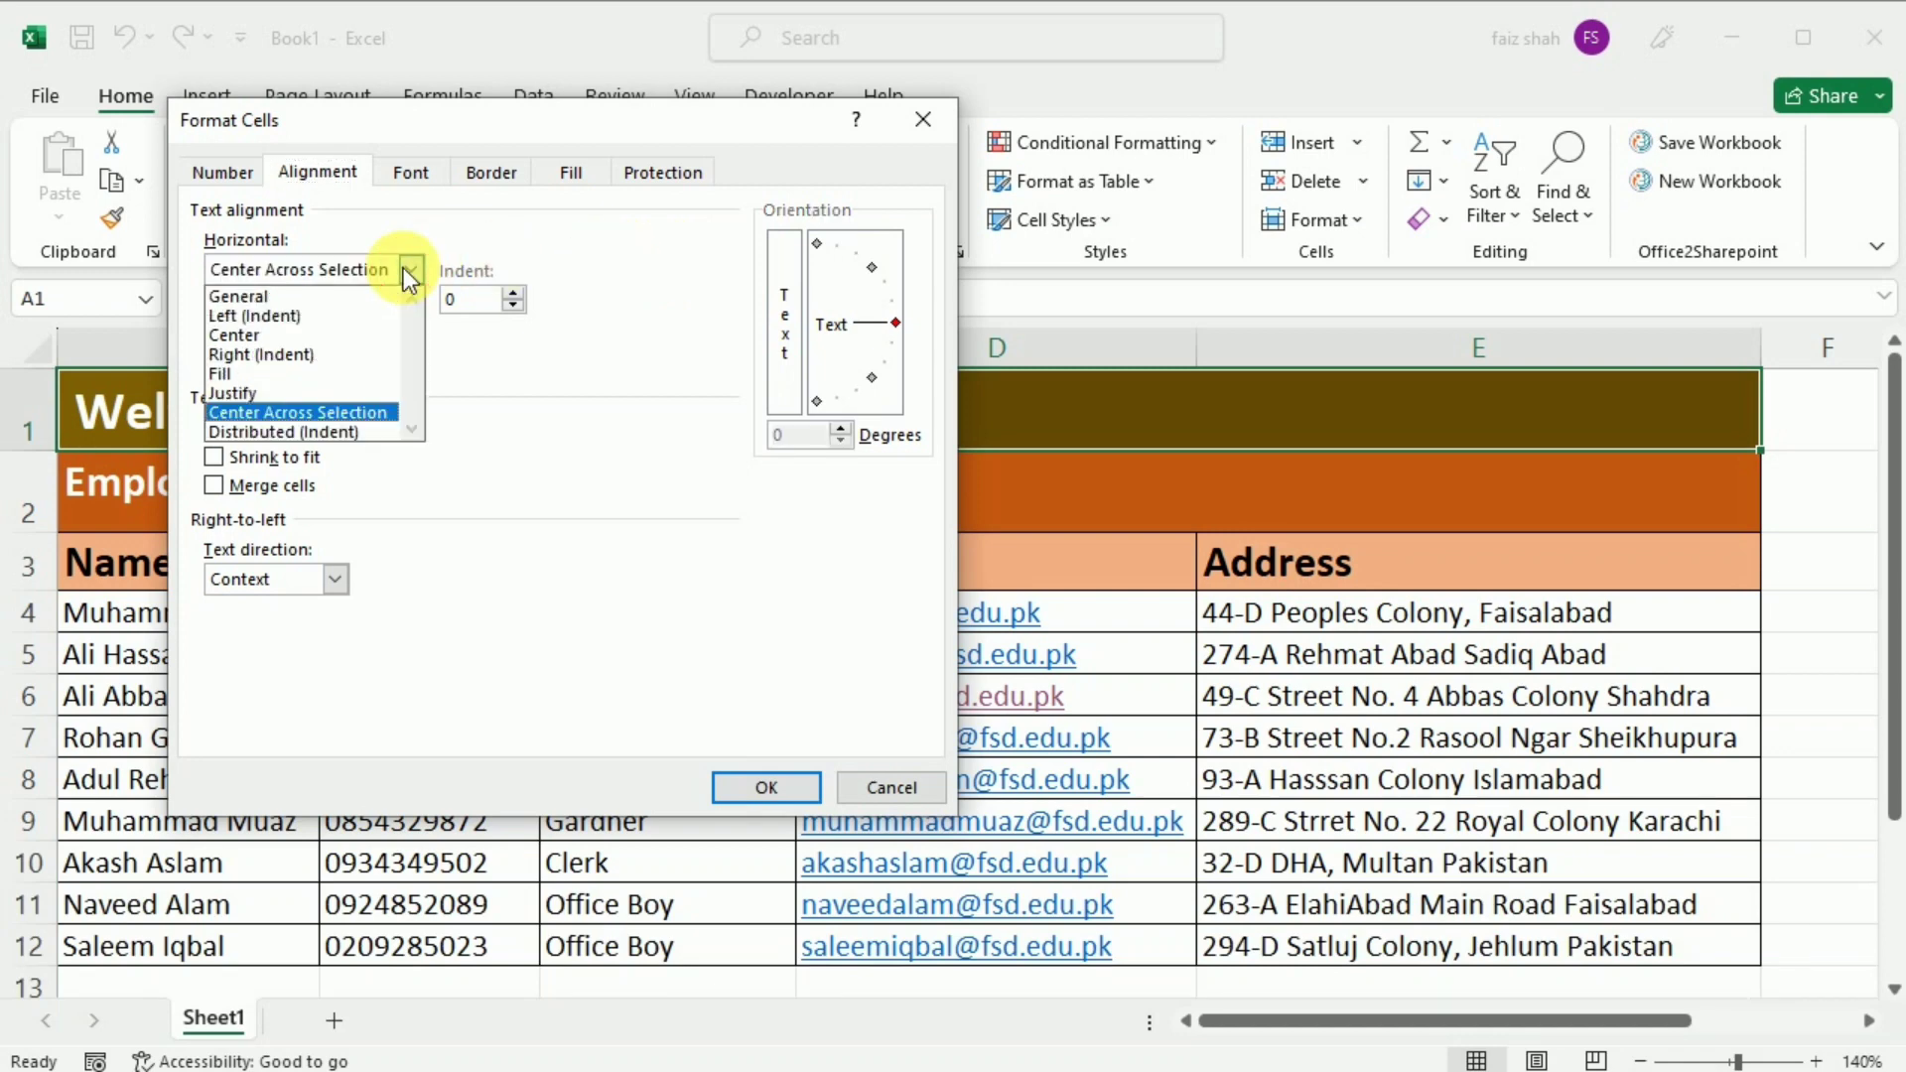
click(353, 413)
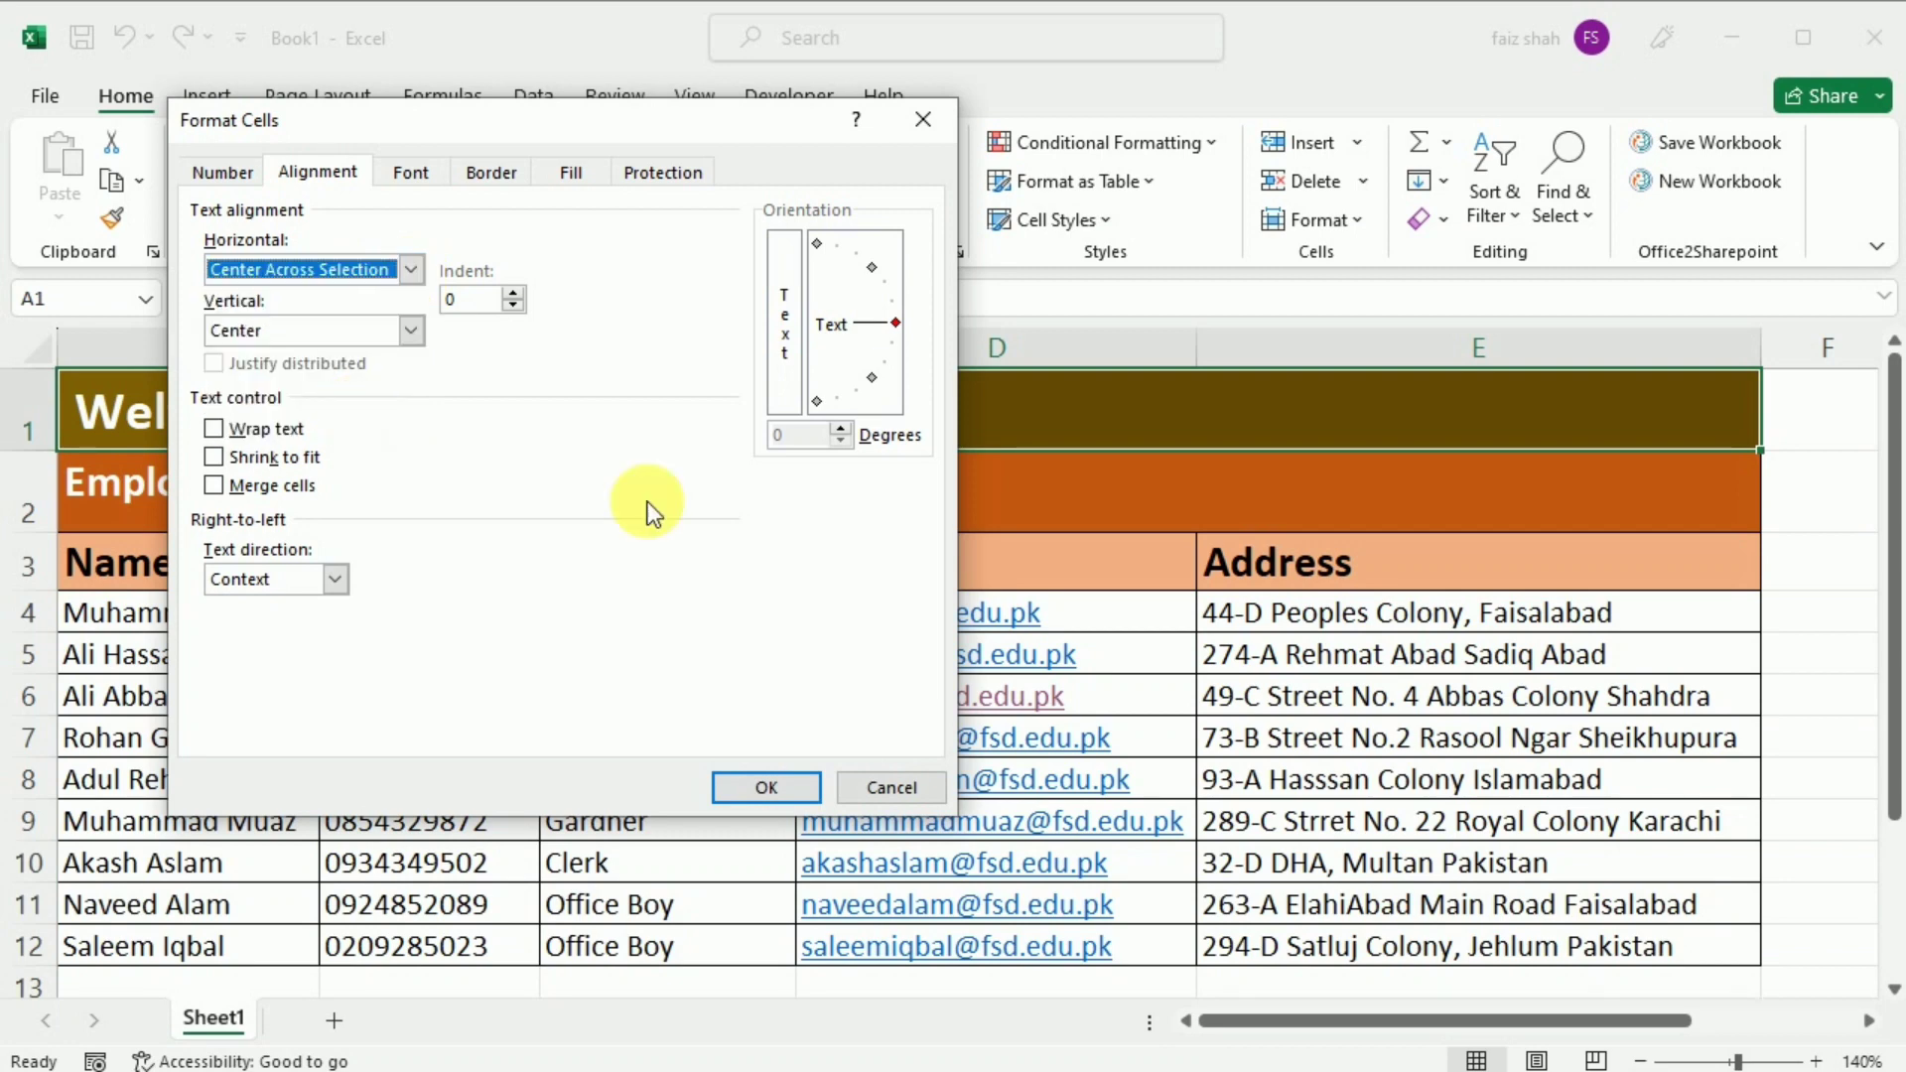
click(783, 790)
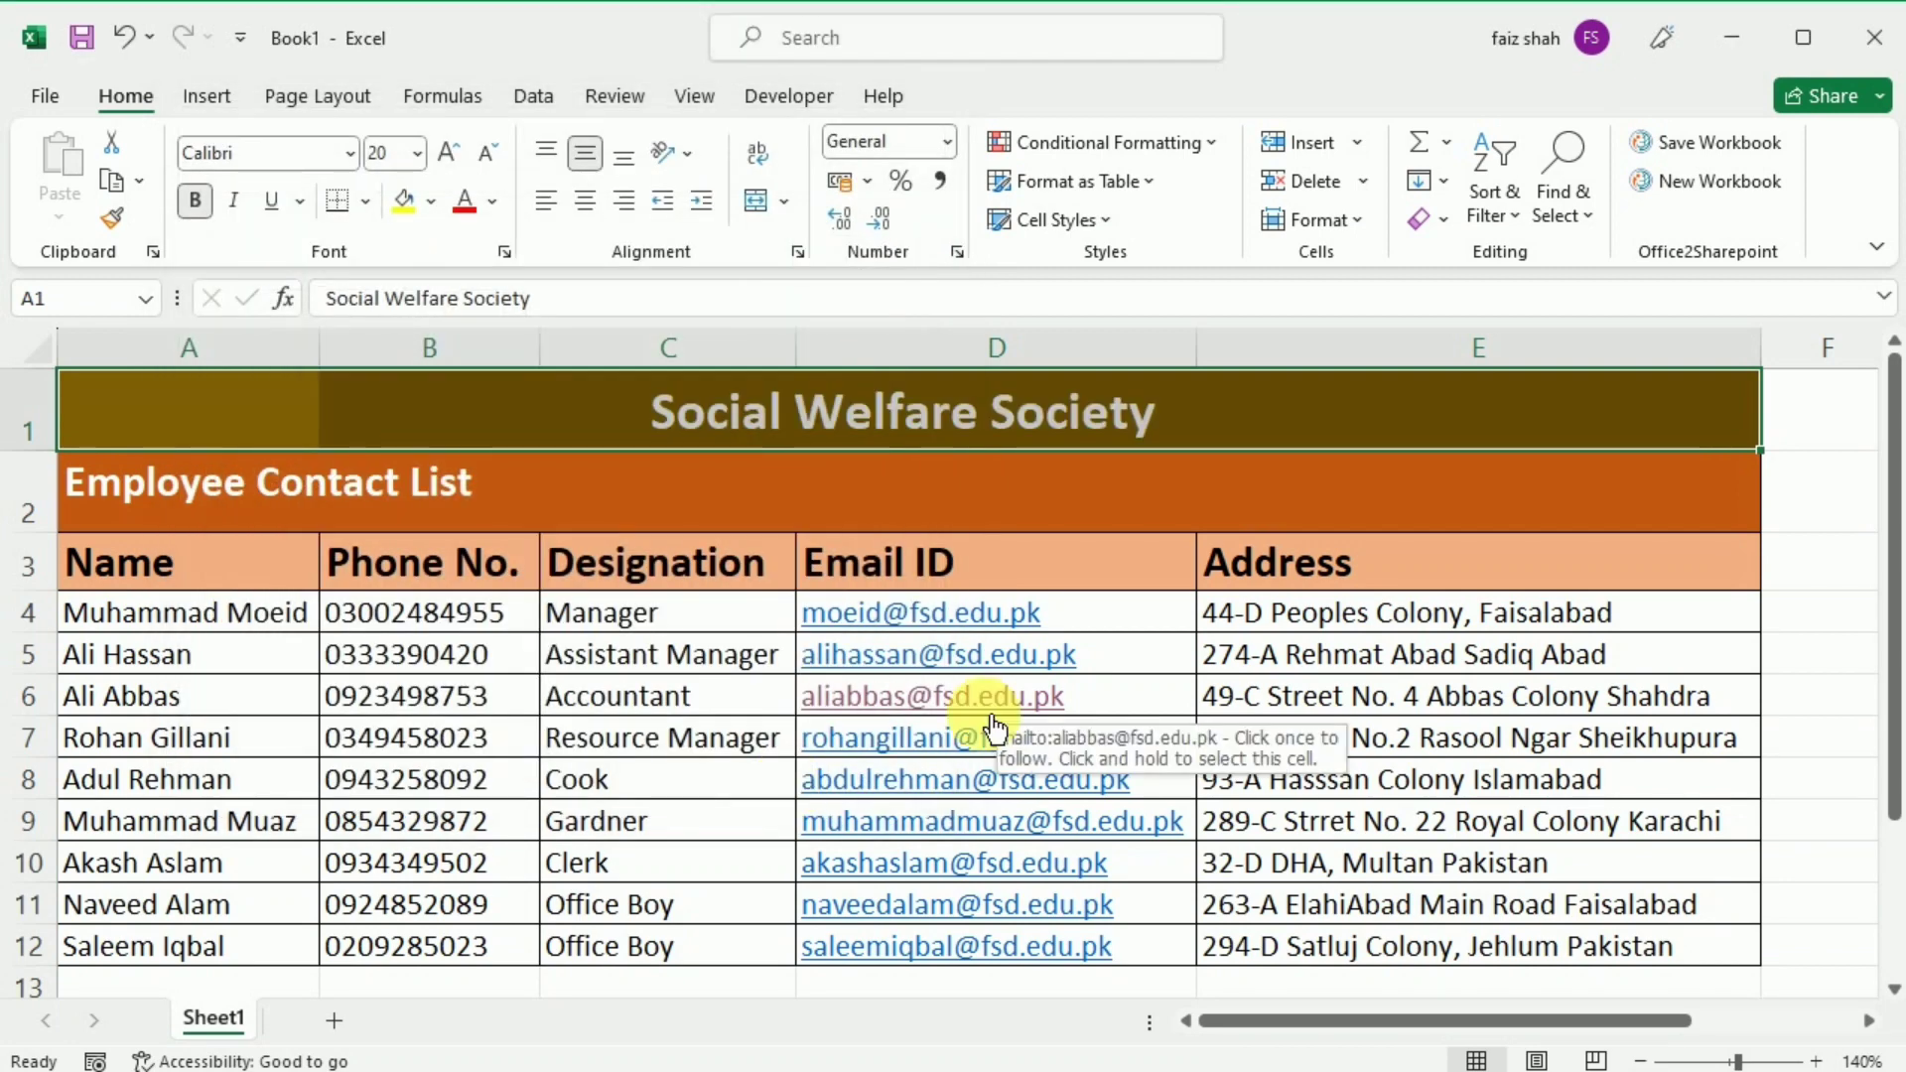